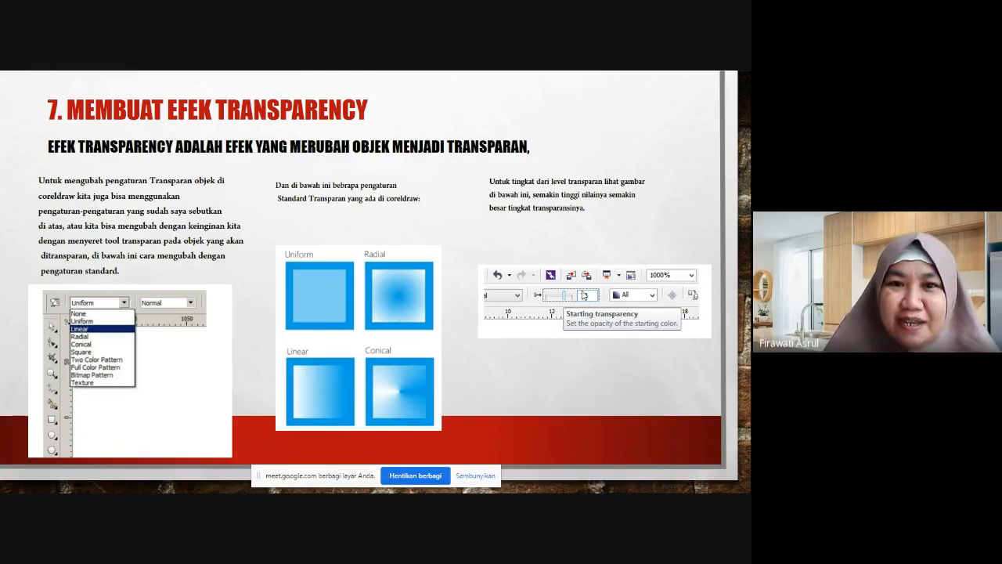
# Advance the slide show to the Evaluasi slide, then end the show and minimize the presentation window
pyautogui.click(583, 294)
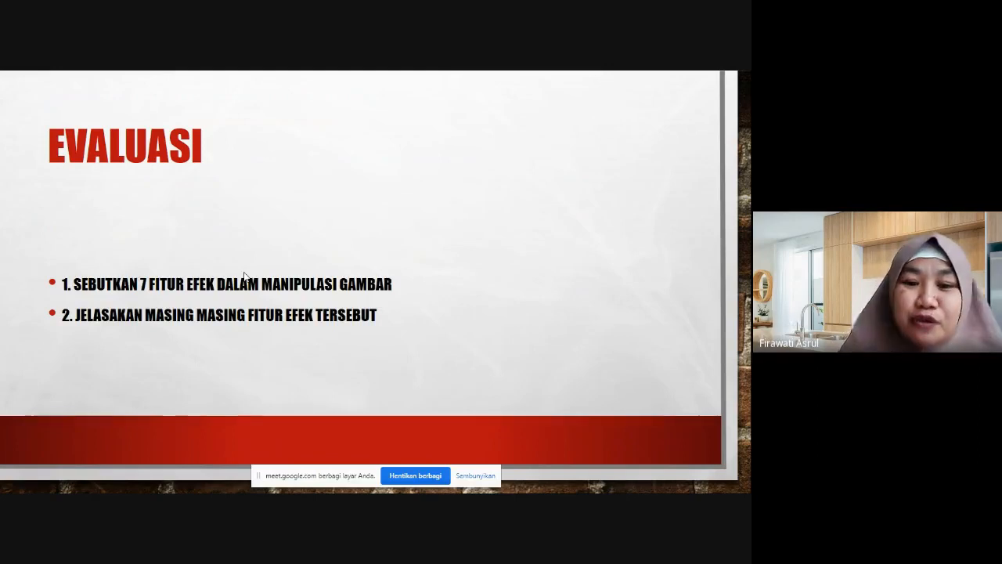
pyautogui.press('Escape')
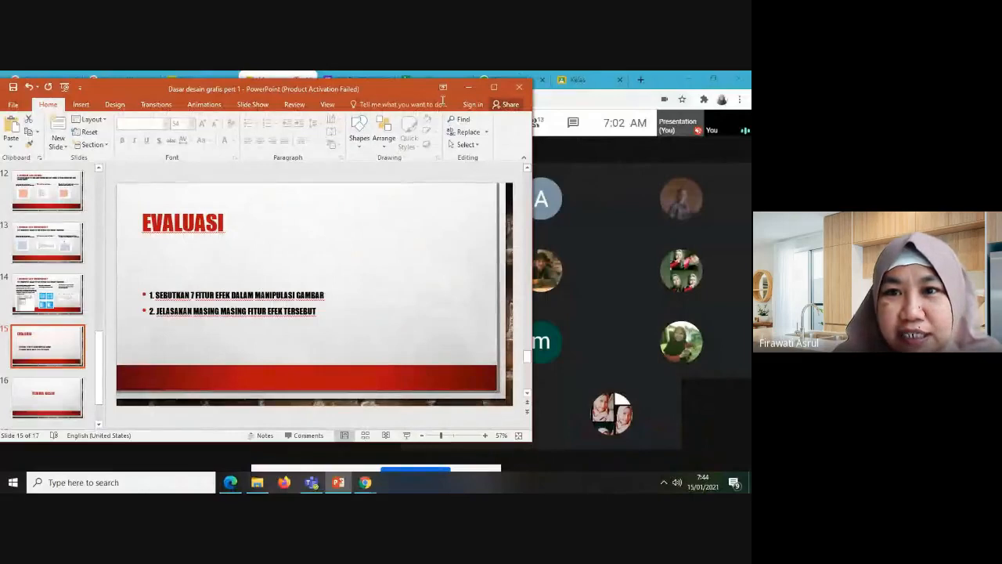
pyautogui.click(467, 87)
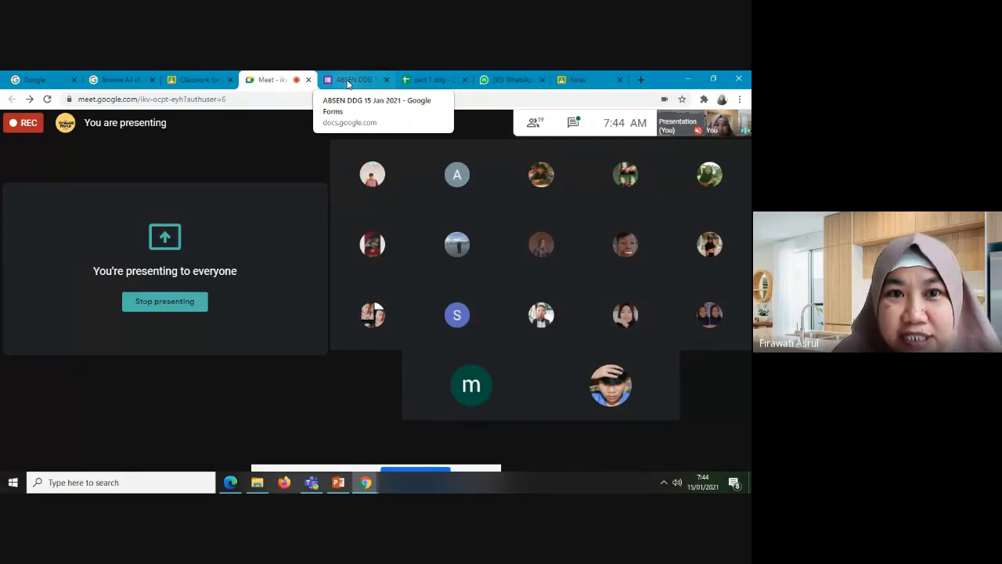
# Switch to the DDG class's Classwork page in Google Classroom and start a new assignment with a new Google Form
pyautogui.click(206, 80)
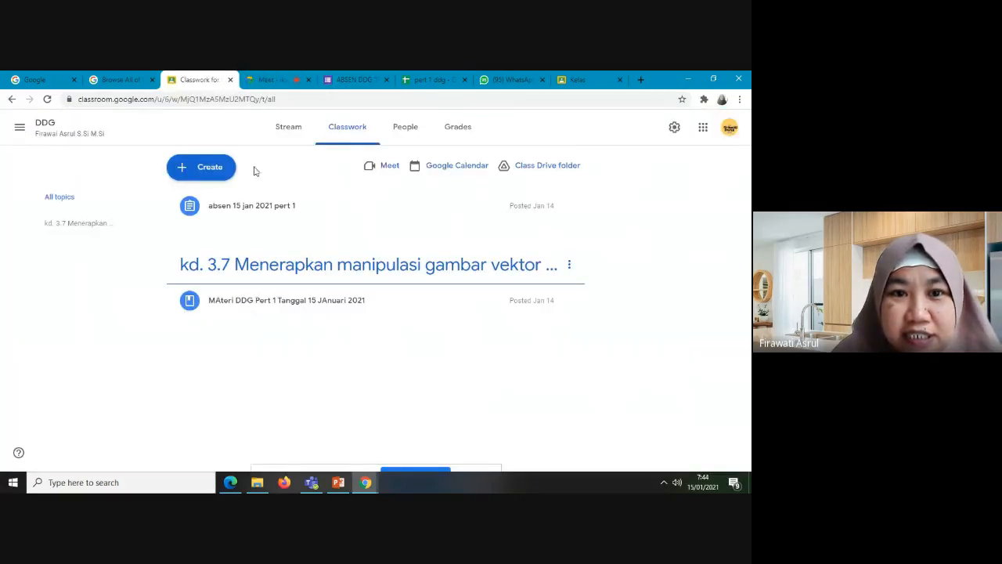
pyautogui.click(207, 168)
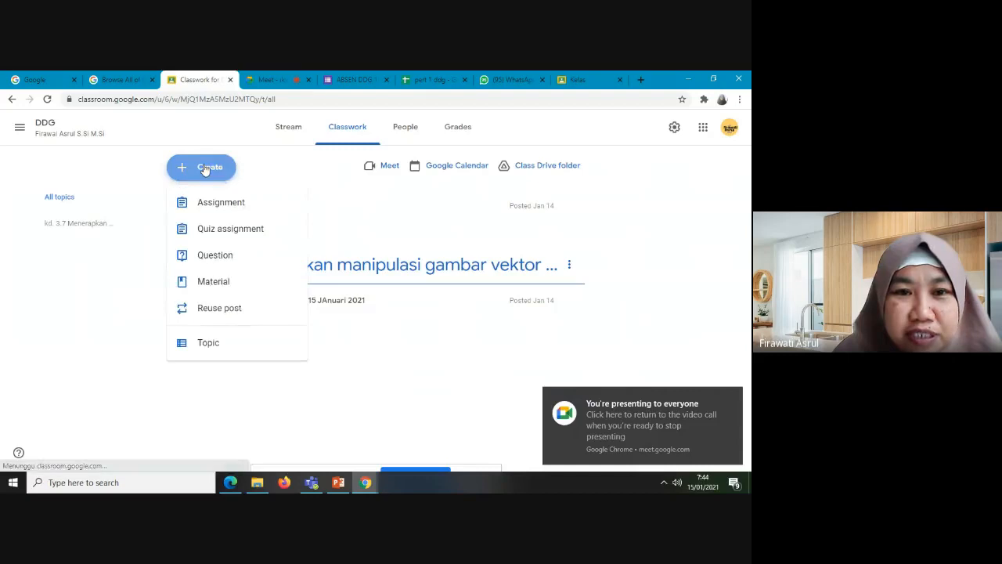
pyautogui.click(208, 203)
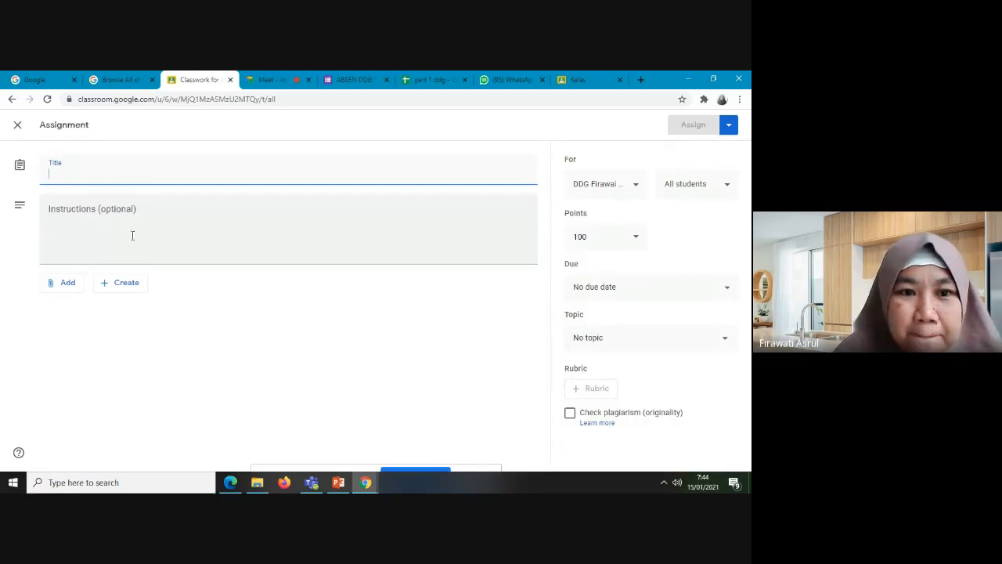
pyautogui.click(115, 286)
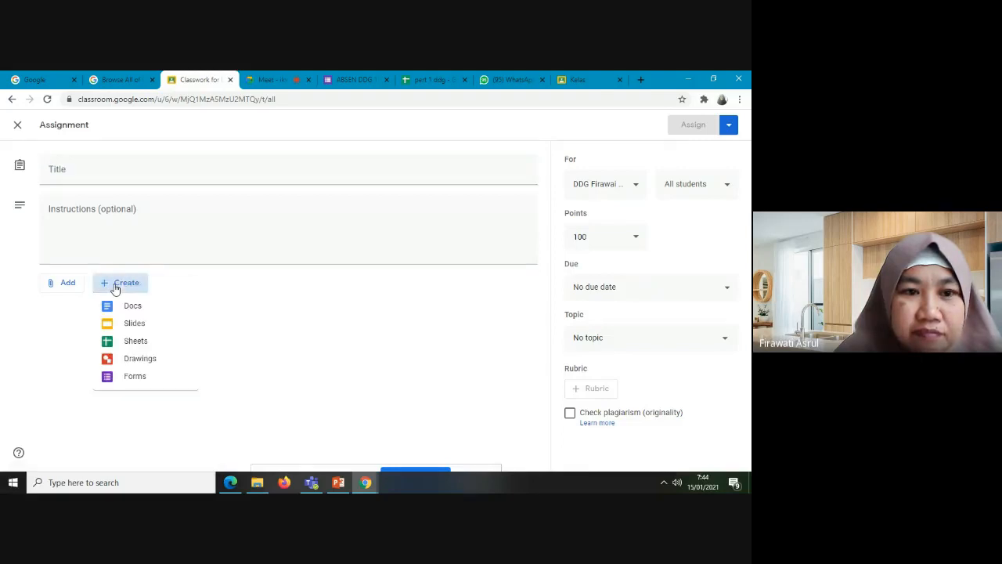
pyautogui.click(144, 380)
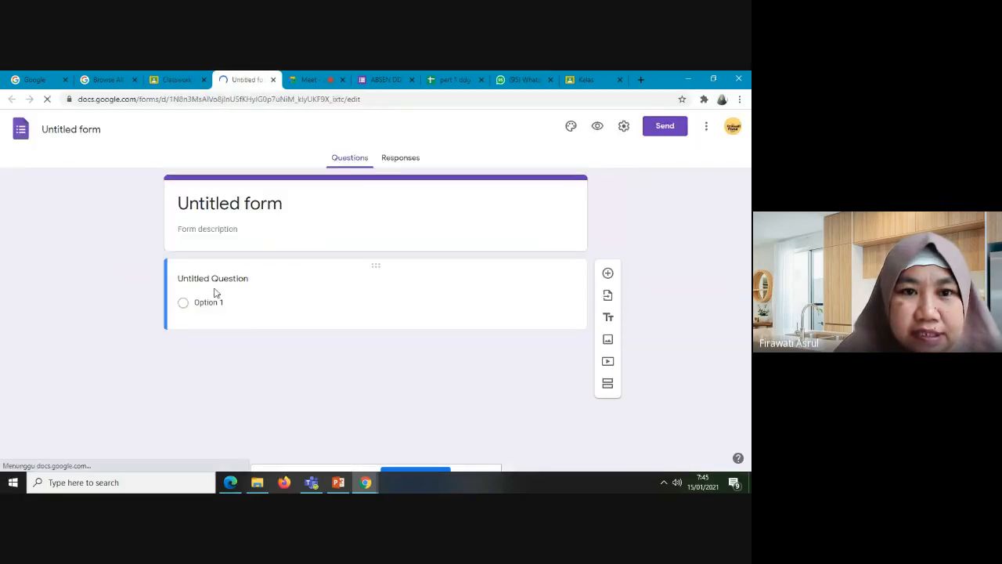
# Title the form's first question "nama" and add a second question reading "tuliskan 7 fitur efek manipulasi gambar"
pyautogui.click(218, 281)
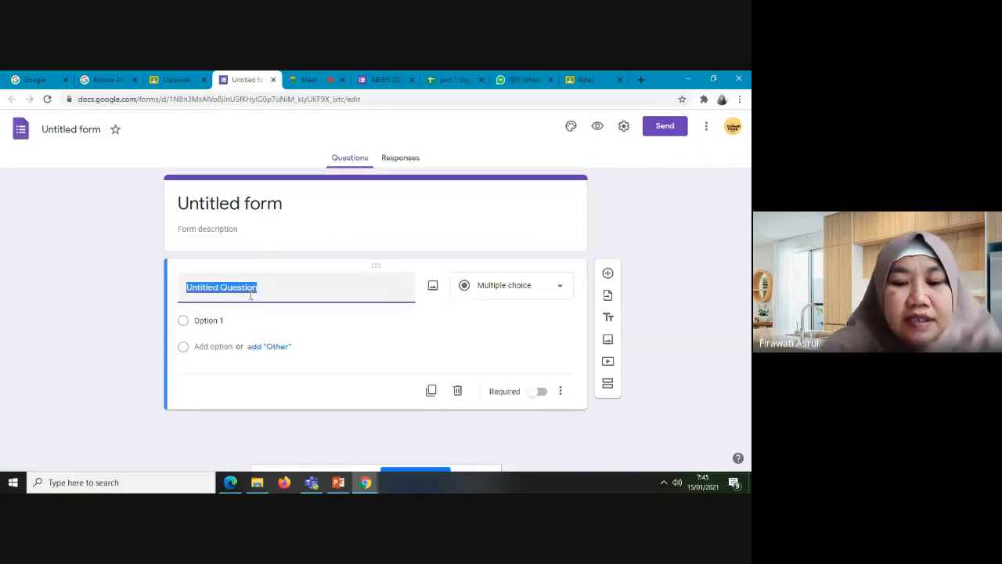
pyautogui.write('nama')
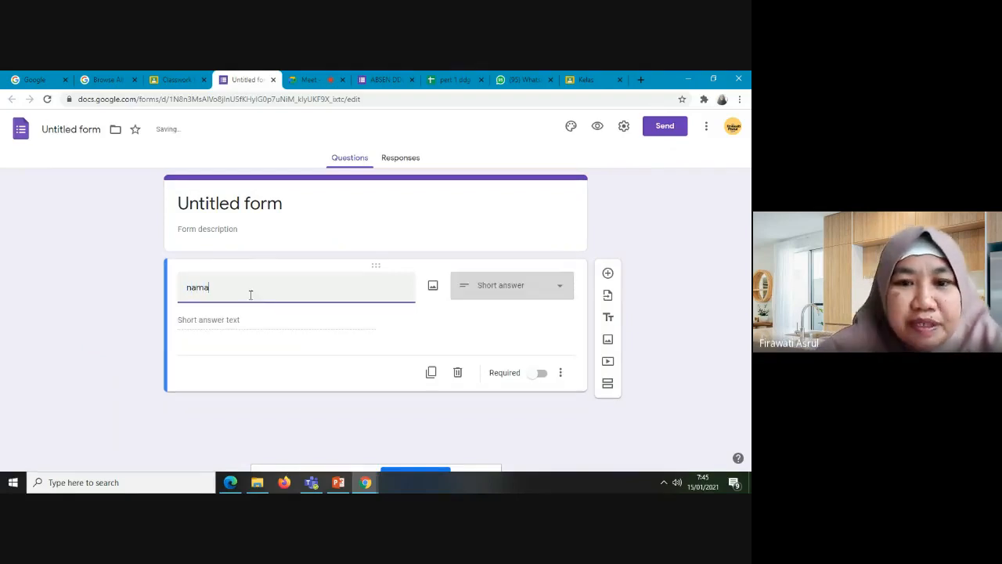
pyautogui.click(608, 273)
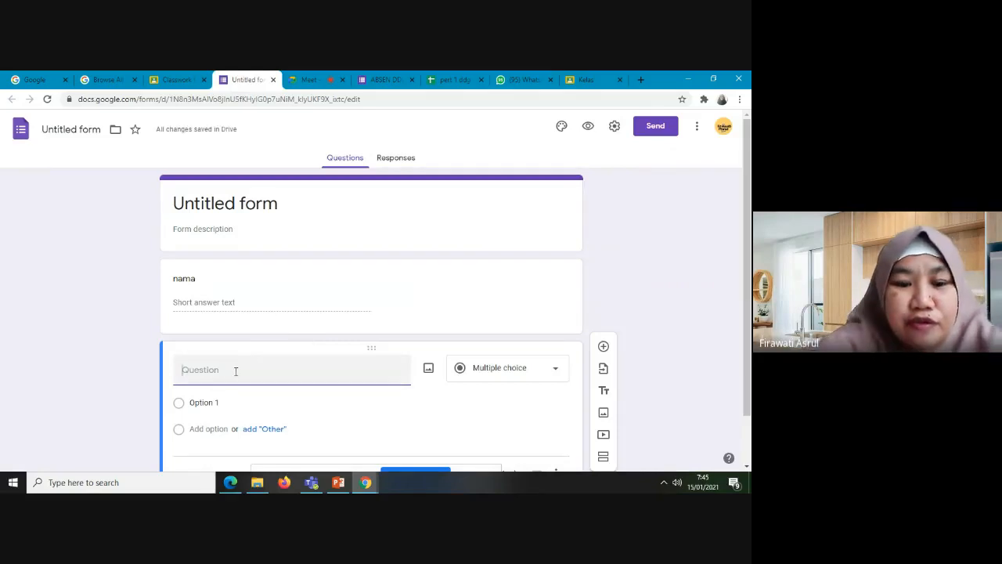
pyautogui.write('tuliskan')
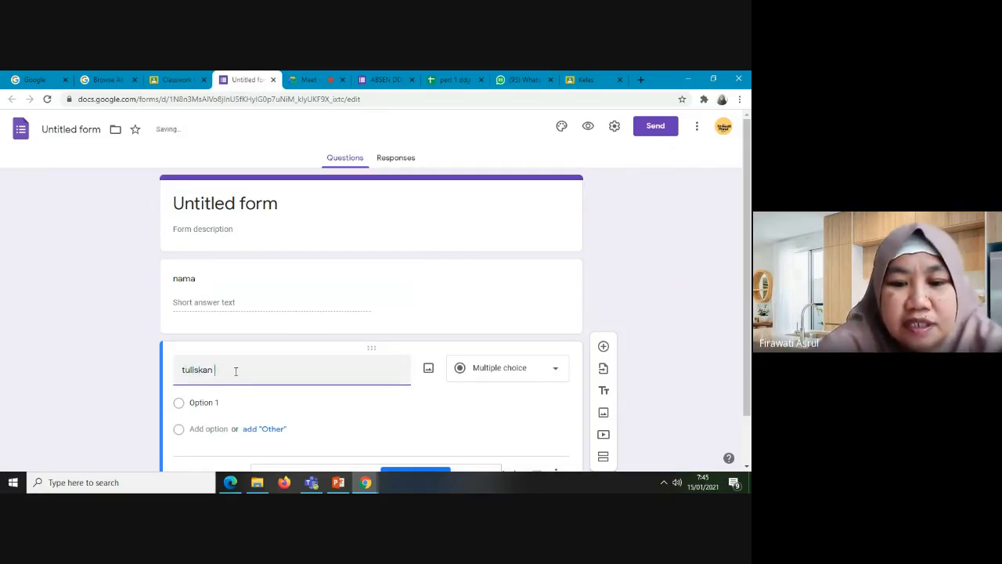
pyautogui.write(' 7 fitur ')
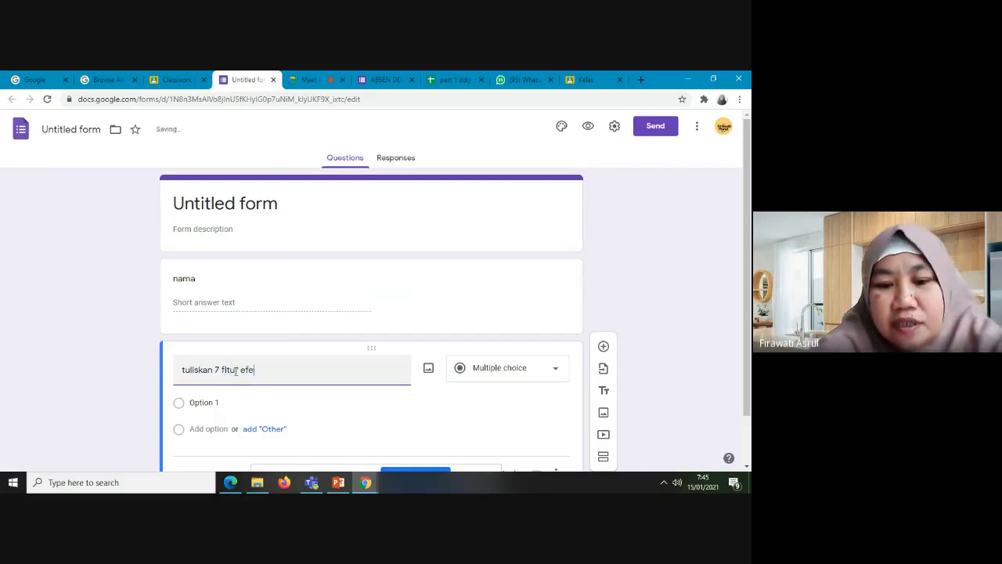
pyautogui.write('efek manipulasi gambar')
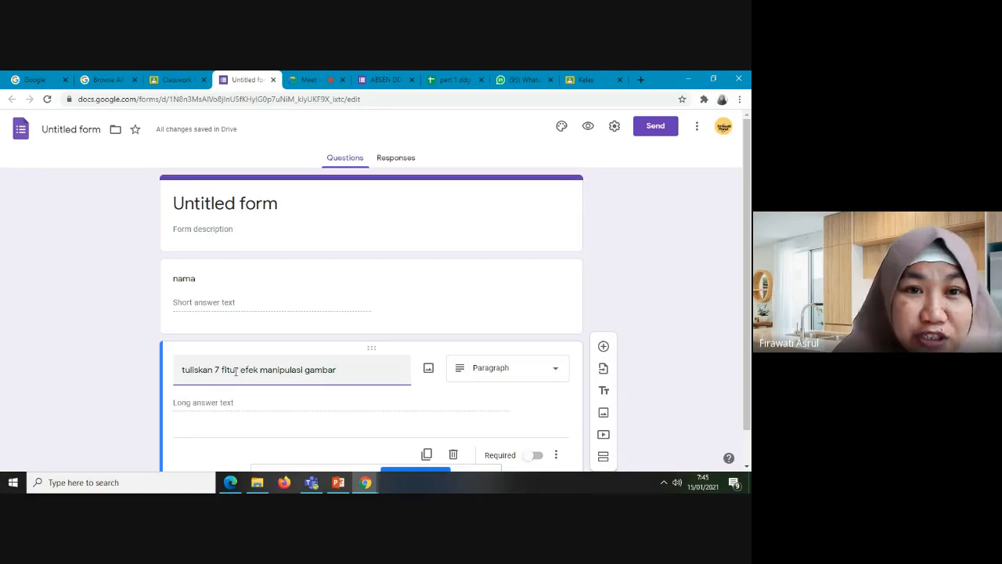
# Add a third question to the form reading "jelaskan 7 fitur efek manipulasi gambar"
pyautogui.click(605, 348)
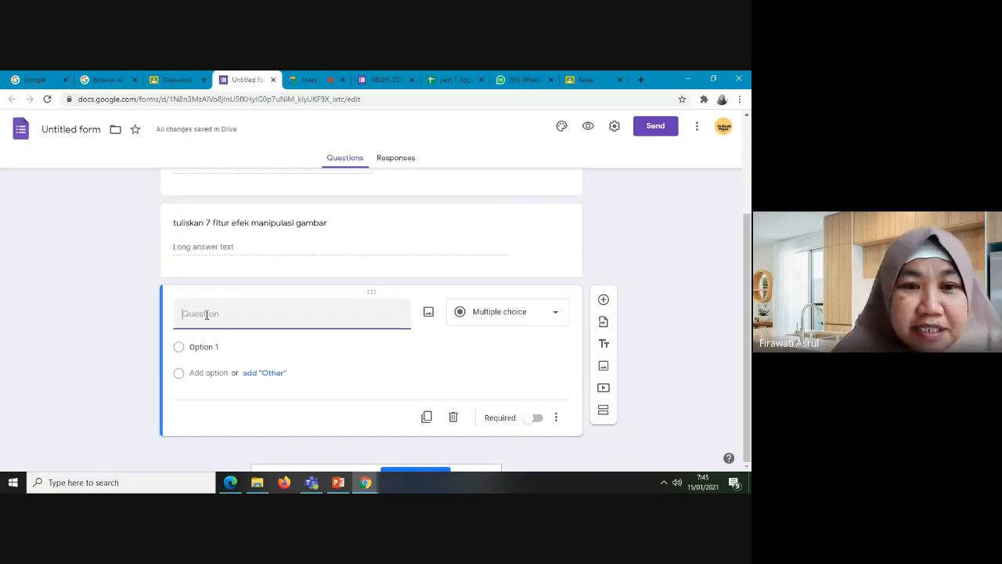
pyautogui.write('je')
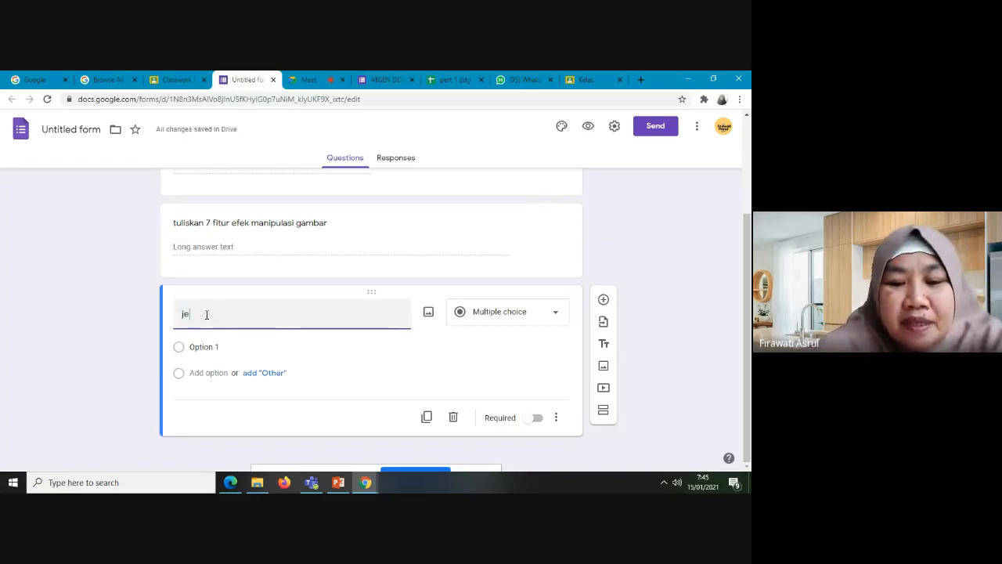
pyautogui.write('laskan 7')
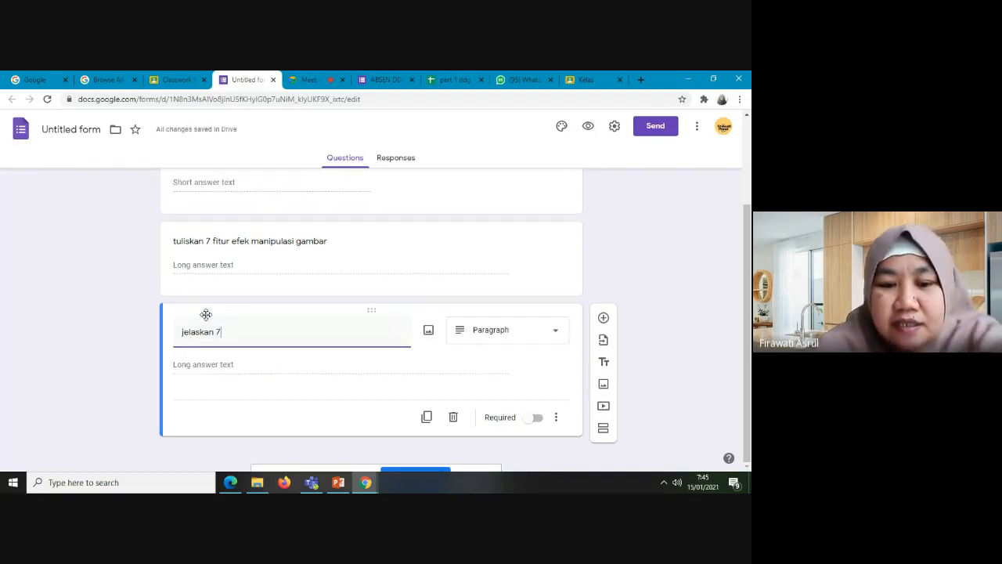
pyautogui.write('fit')
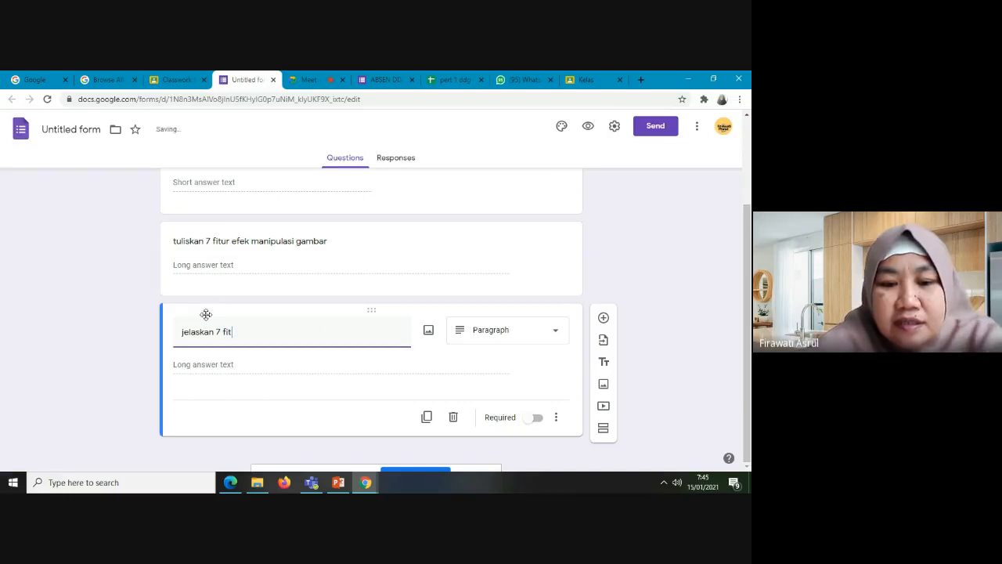
pyautogui.write('ur efek manipula')
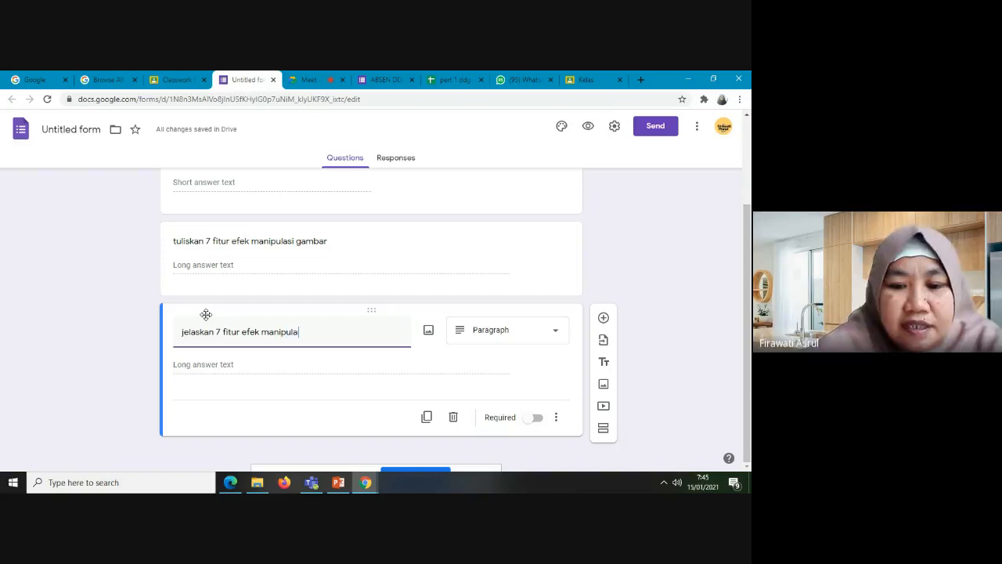
pyautogui.write('si gamabr')
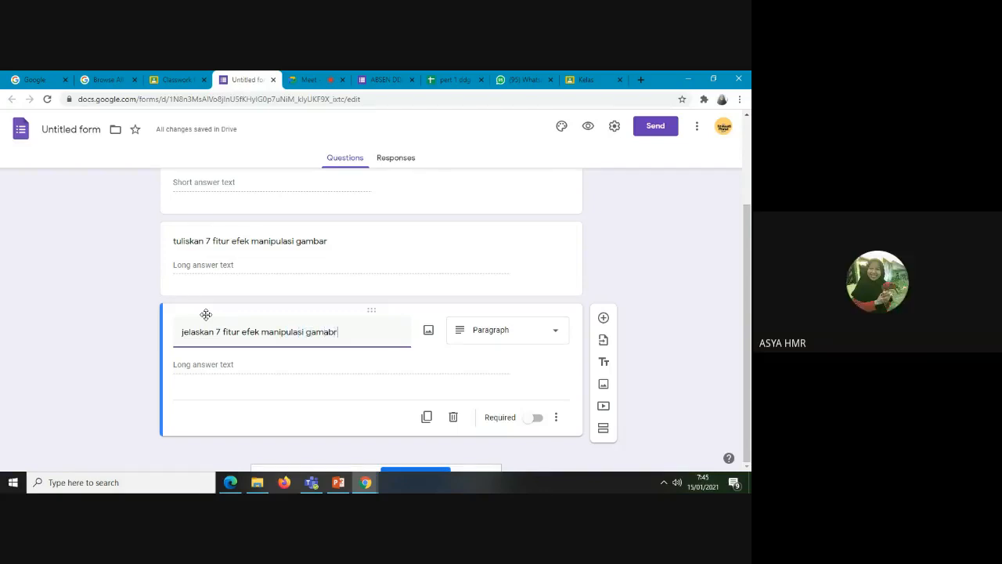
pyautogui.press('BackSpace')
pyautogui.press('BackSpace')
pyautogui.press('BackSpace')
pyautogui.write('bar')
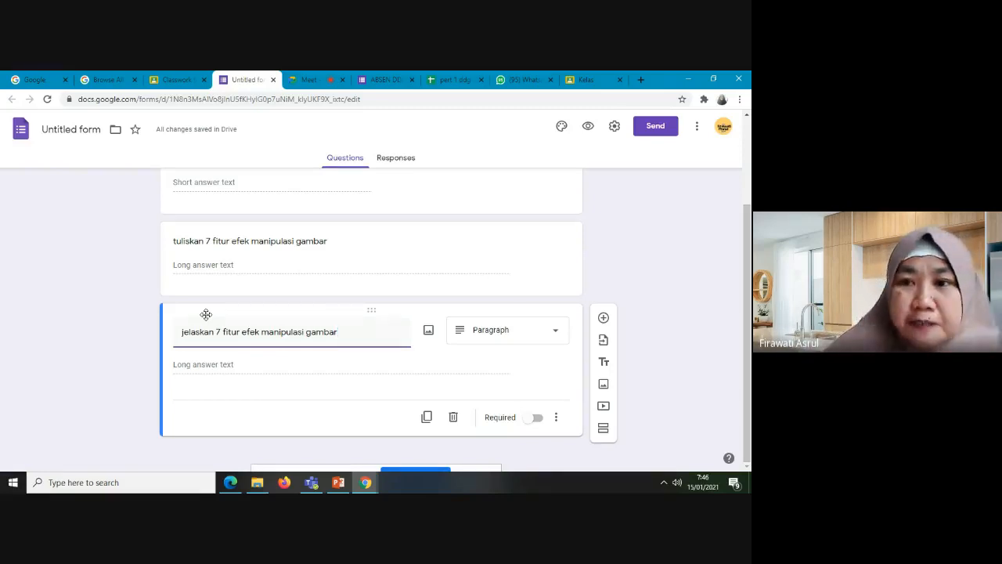
# Make the form a quiz, hide missed questions, correct answers and point values from respondents, and save the settings
pyautogui.click(654, 127)
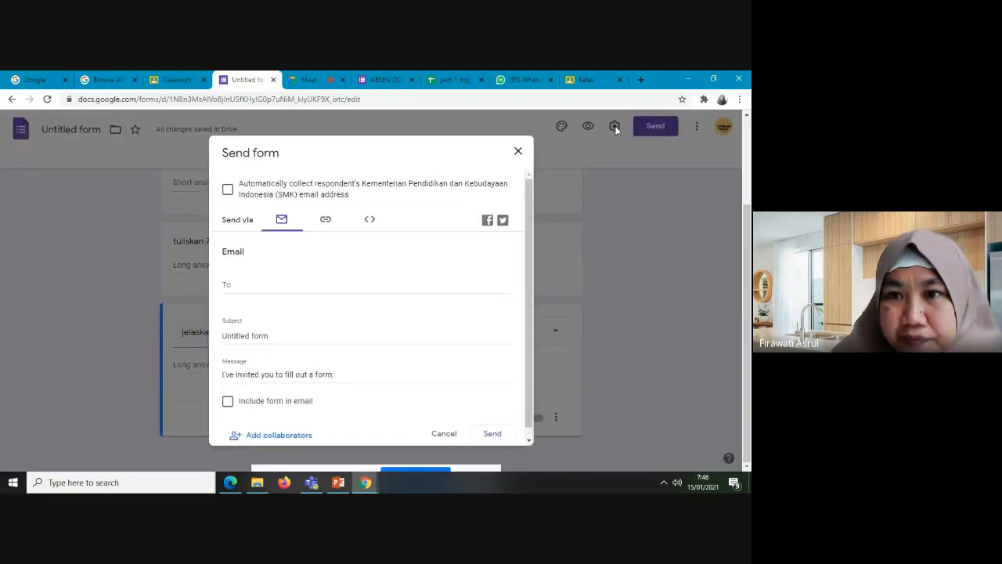
pyautogui.click(517, 152)
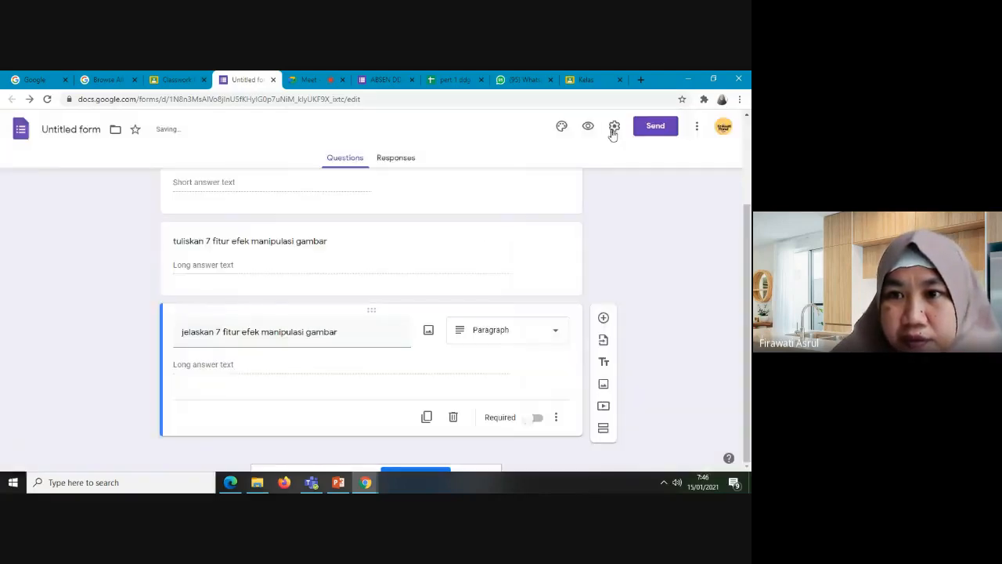
pyautogui.click(613, 129)
pyautogui.click(473, 182)
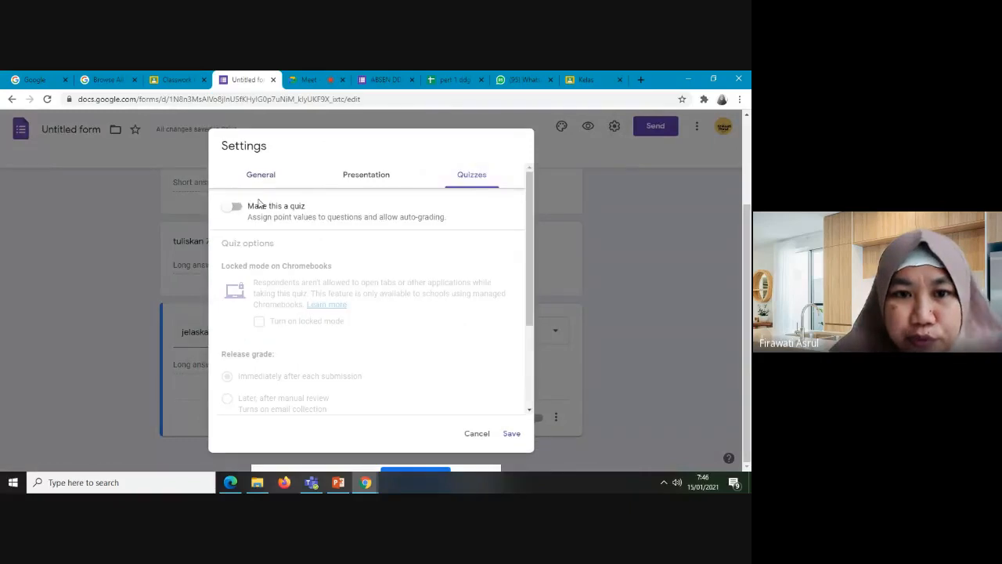
pyautogui.click(237, 208)
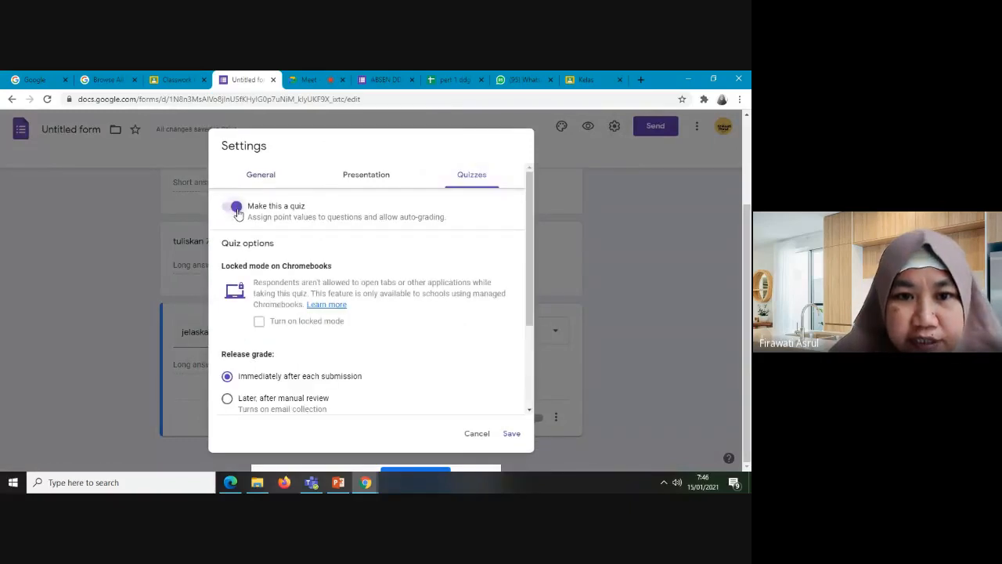
pyautogui.scroll(-3, 249, 381)
pyautogui.click(227, 335)
pyautogui.click(227, 361)
pyautogui.click(227, 382)
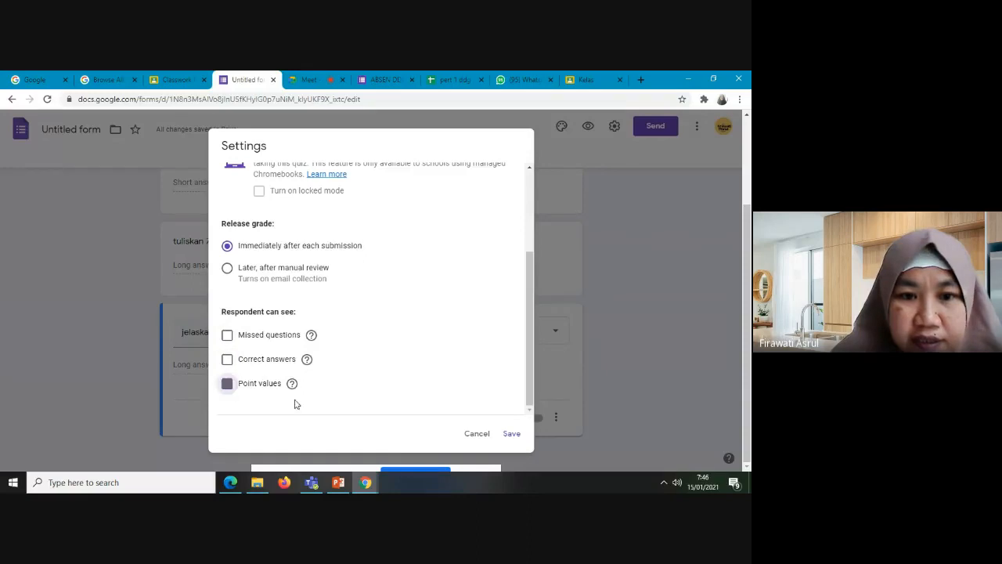
pyautogui.click(513, 434)
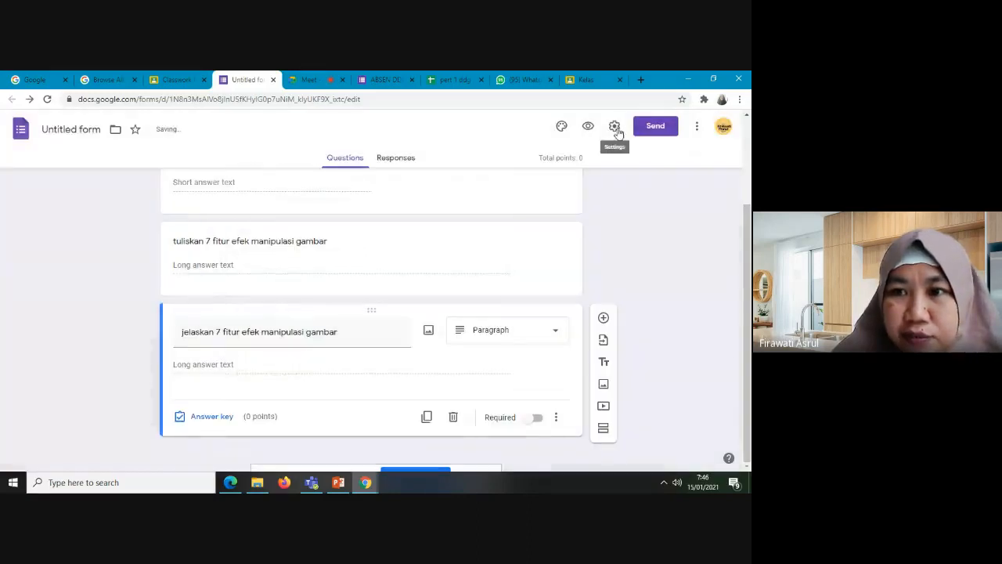
# Turn off the link to submit another response and the restriction to the organization's users, and save the form settings
pyautogui.click(615, 128)
pyautogui.click(371, 187)
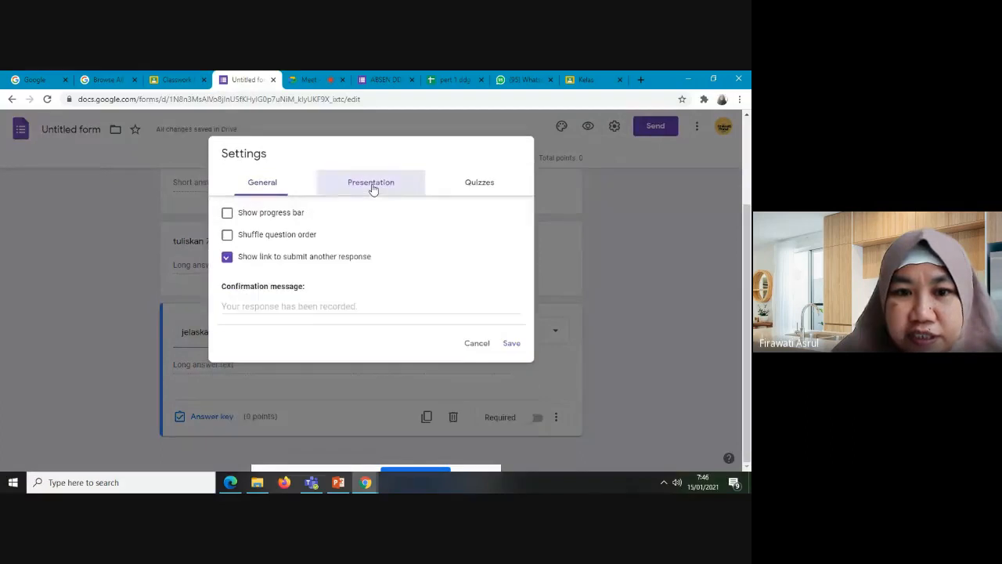
pyautogui.click(229, 258)
pyautogui.click(266, 184)
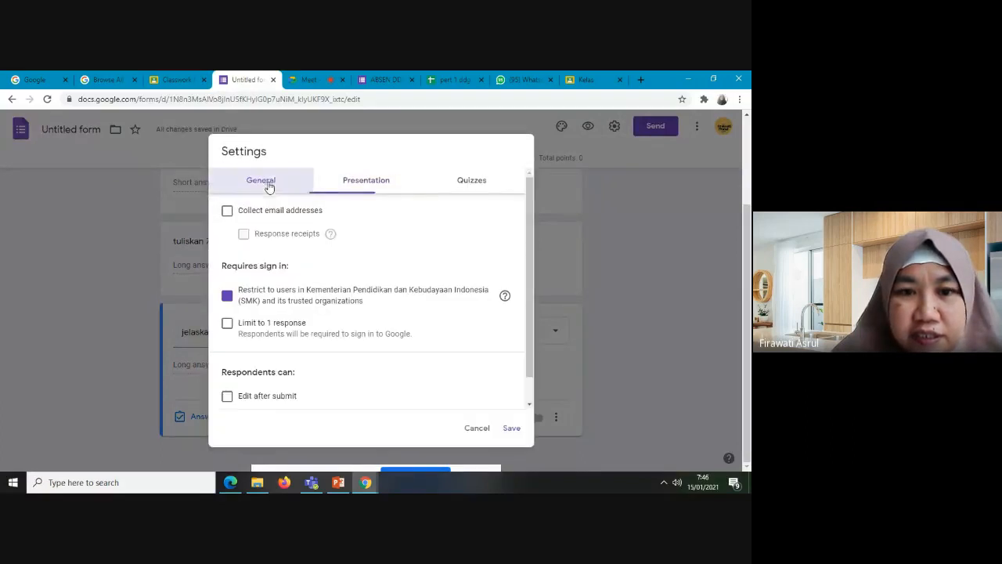
pyautogui.click(227, 295)
pyautogui.scroll(-1, 367, 358)
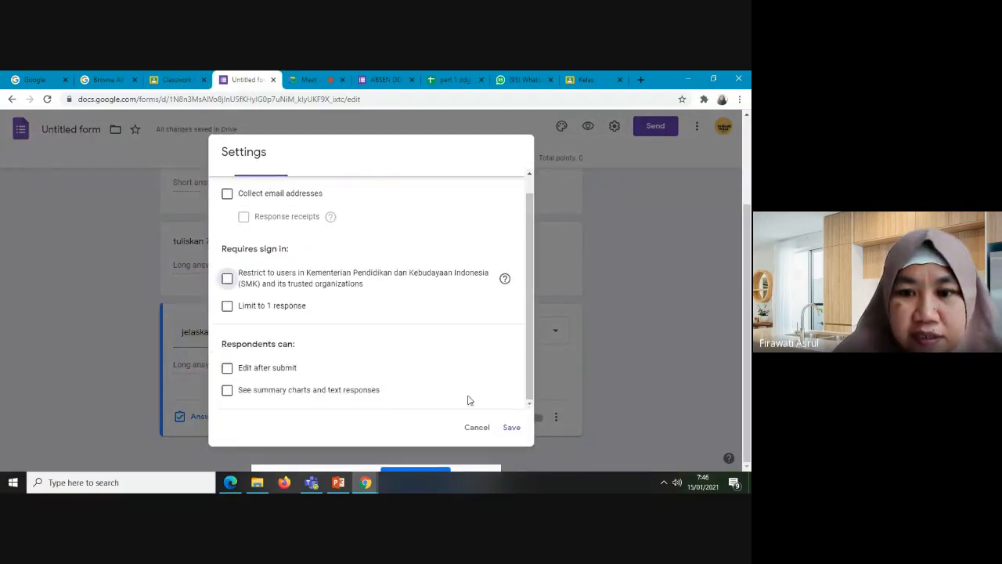
pyautogui.click(511, 429)
# Copy the form's full share link to the clipboard
pyautogui.click(655, 127)
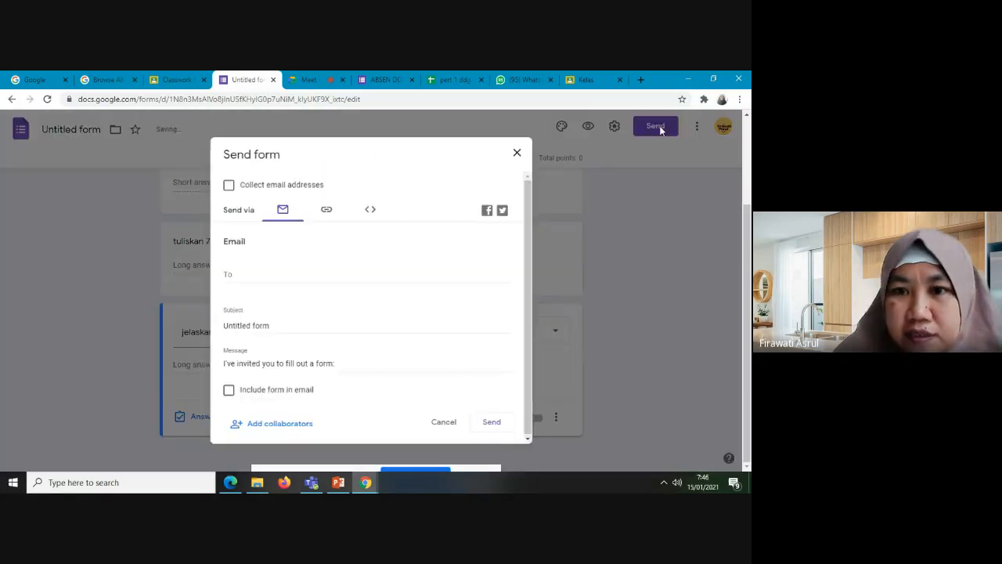
pyautogui.click(327, 208)
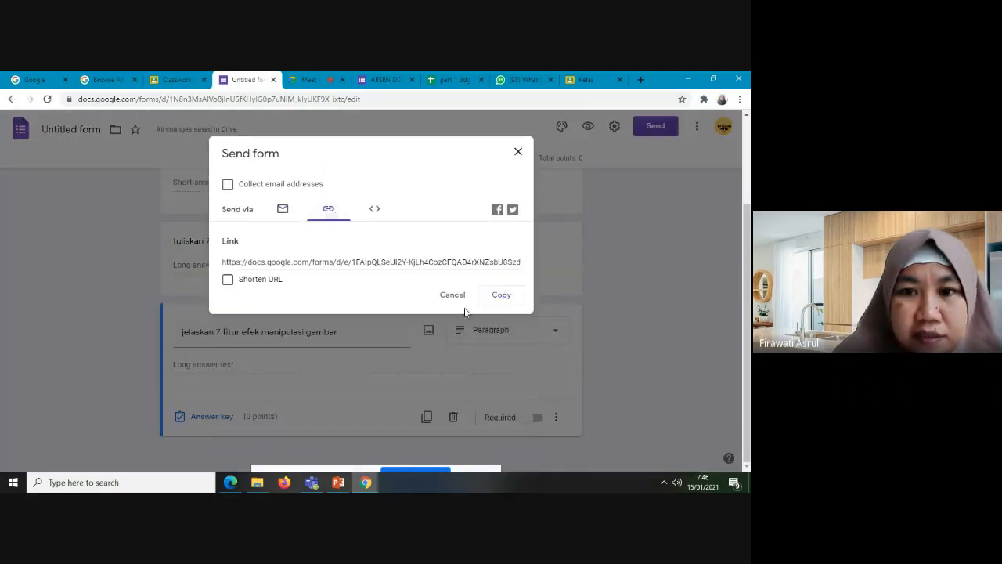
pyautogui.click(501, 295)
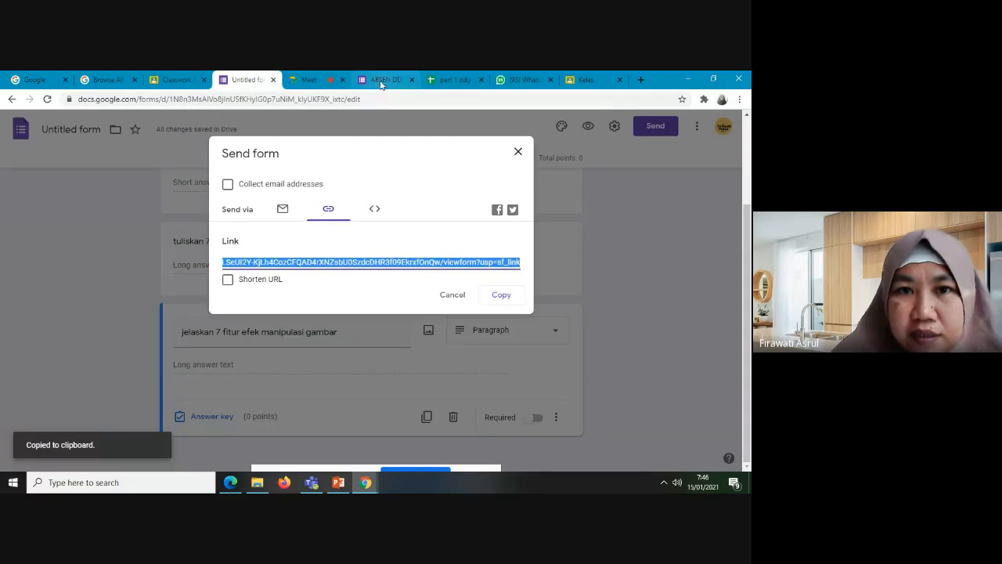
# Send the copied quiz link in the Google Meet chat and return to the assignment draft in Google Classroom
pyautogui.click(319, 82)
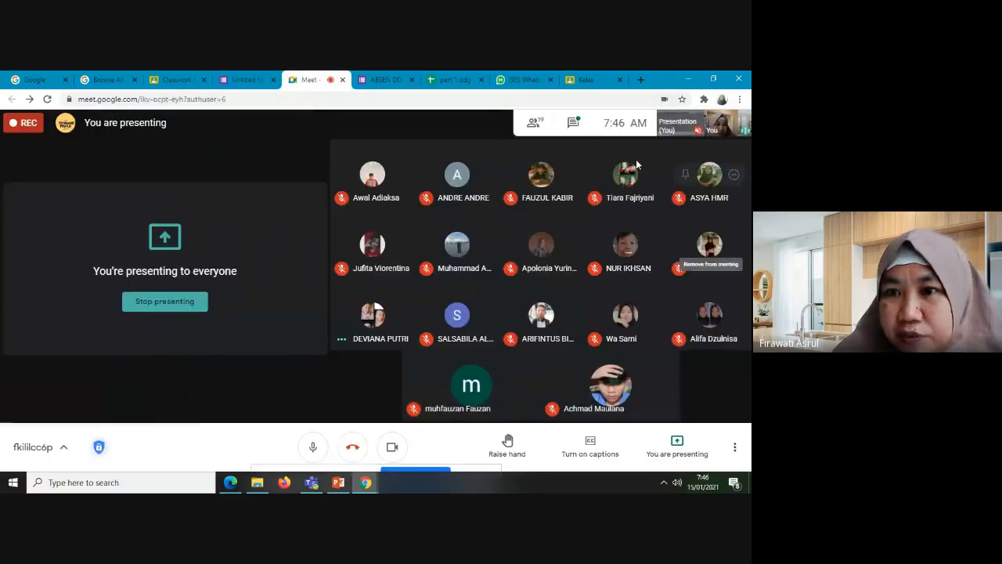
pyautogui.click(578, 130)
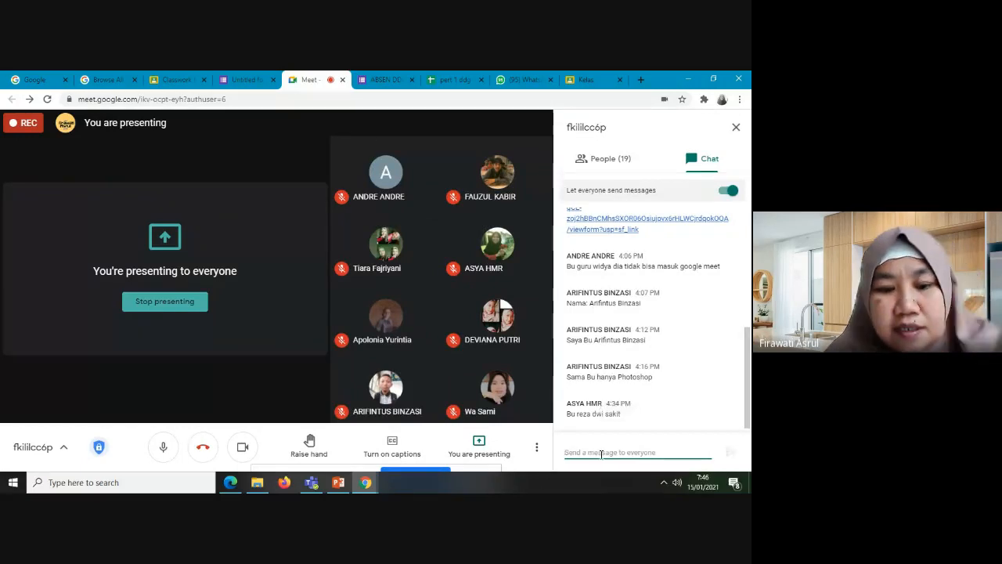
pyautogui.hotkey('ctrl', 'v')
pyautogui.press('Return')
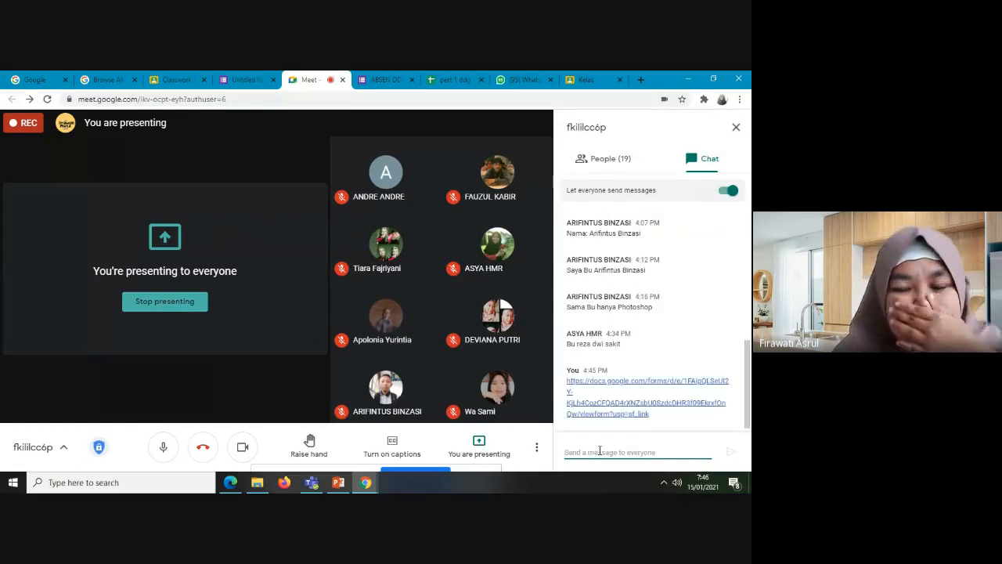
pyautogui.click(176, 79)
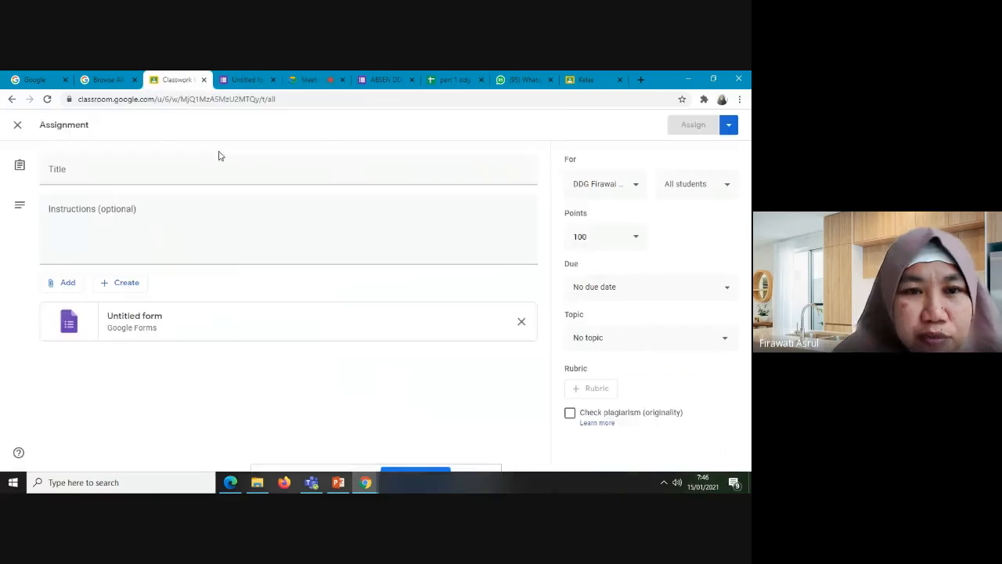
pyautogui.click(63, 284)
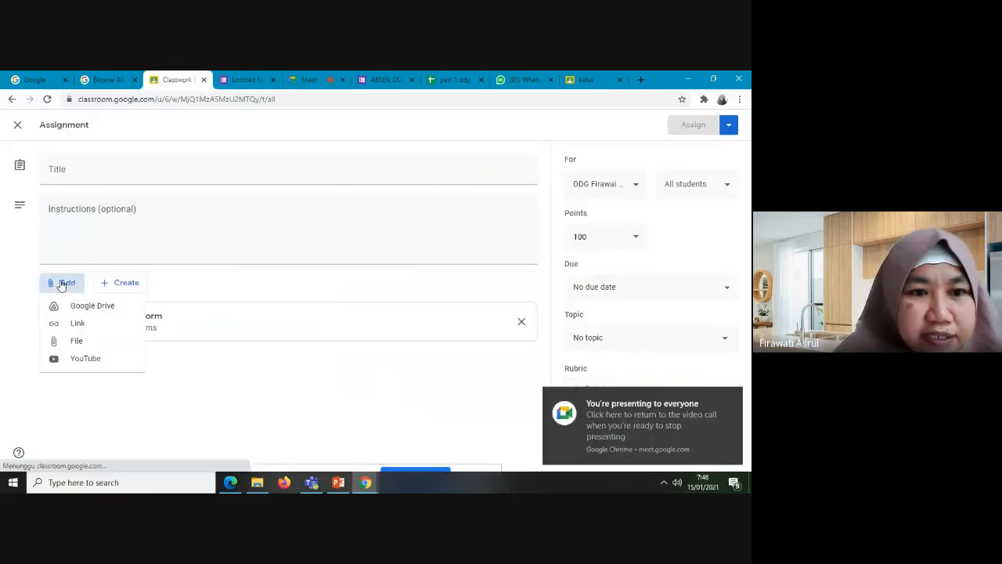
pyautogui.click(75, 343)
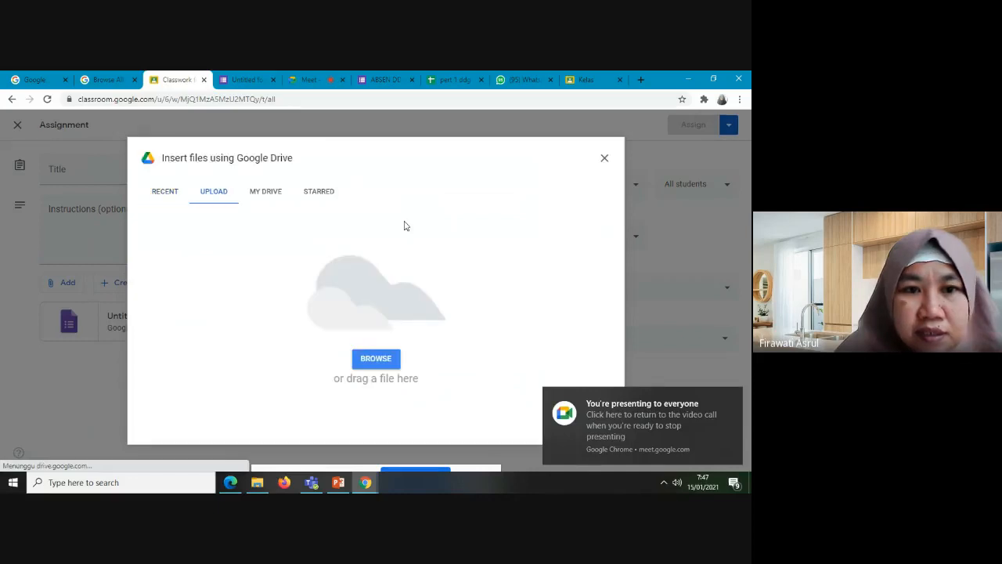
pyautogui.click(604, 159)
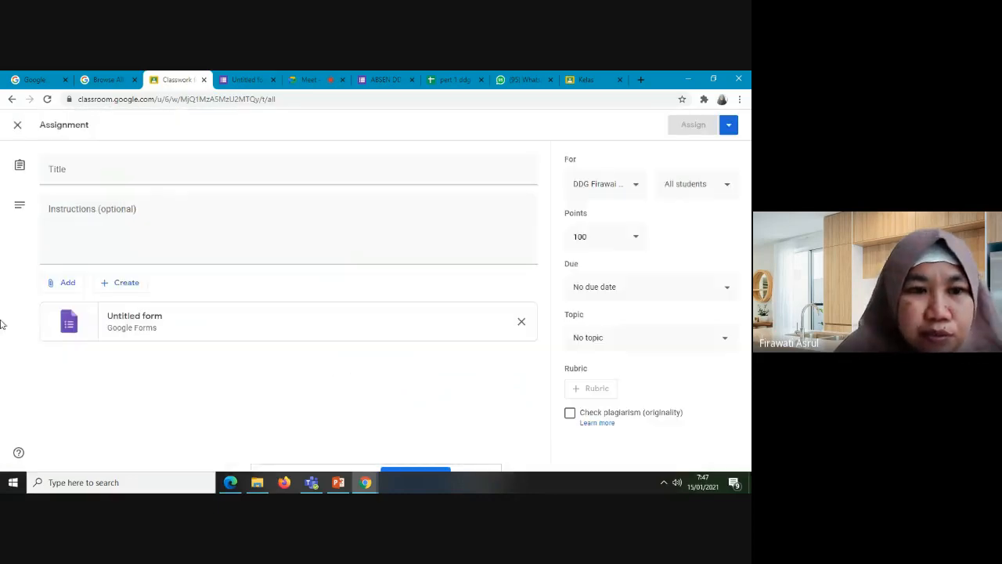
# Attach the copied quiz link to the assignment draft
pyautogui.click(54, 288)
pyautogui.click(77, 323)
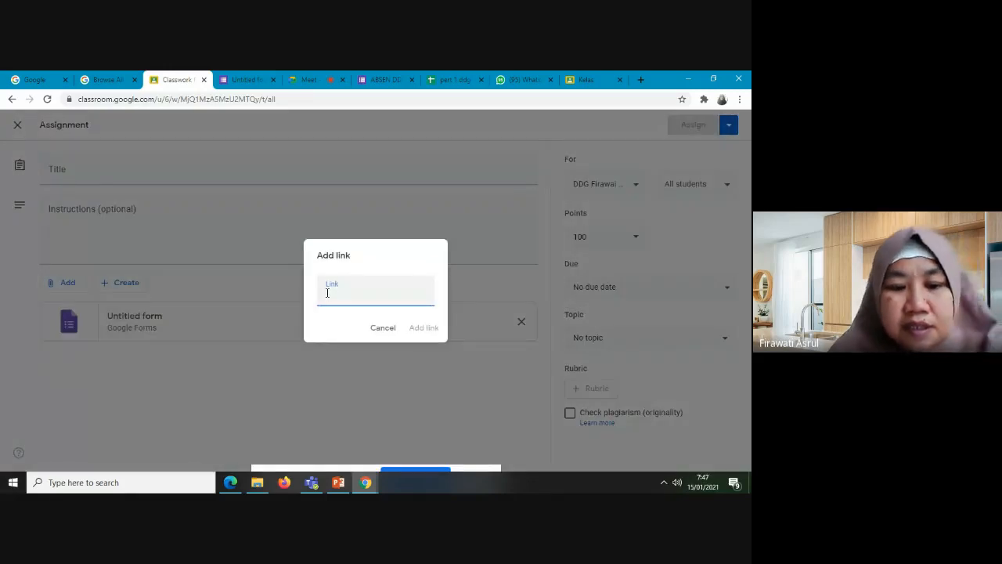
pyautogui.hotkey('ctrl', 'v')
pyautogui.click(422, 328)
# Title the assignment "tugas 1 DDG Pert 1 TAnggal 15 KD. 3.7"
pyautogui.click(108, 175)
pyautogui.write('tuga')
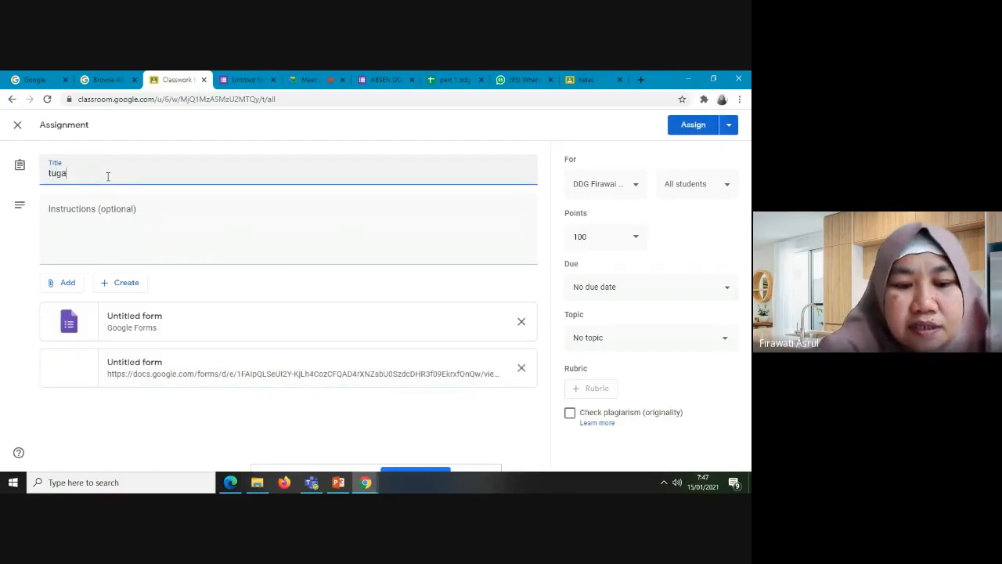
pyautogui.write('s 1 DDG Pert')
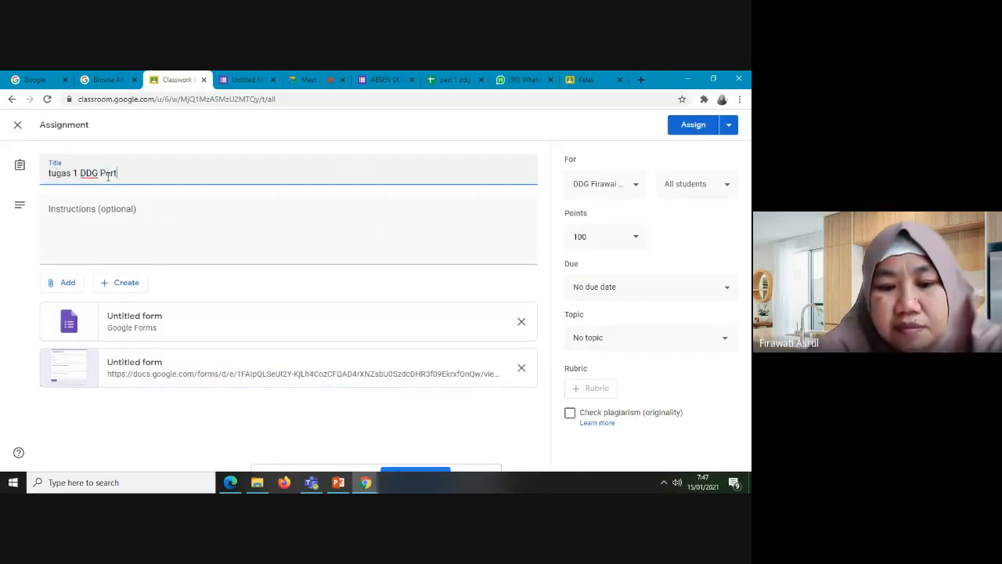
pyautogui.write(' 1 TAnggal 15 KD. 3.7')
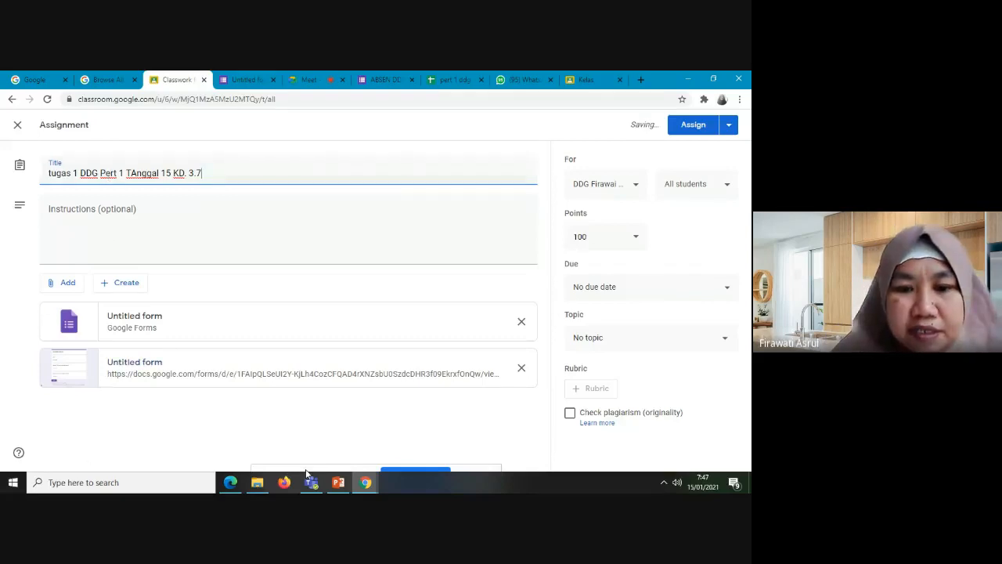
# Copy the competency 3.7 text from the KIKD PDF in Microsoft Edge and append it to the assignment title in Classroom
pyautogui.click(230, 483)
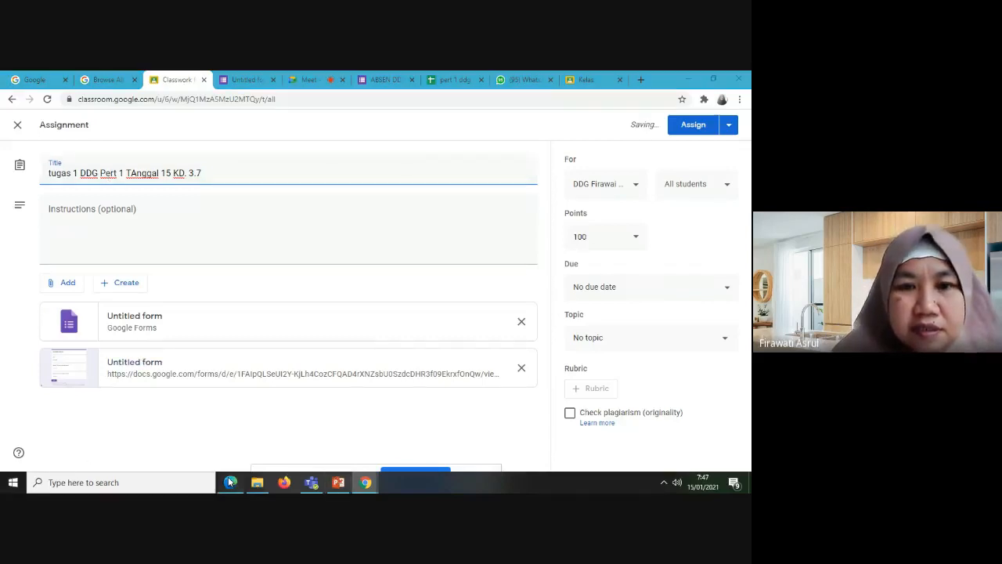
pyautogui.moveTo(271, 345); pyautogui.dragTo(232, 321)
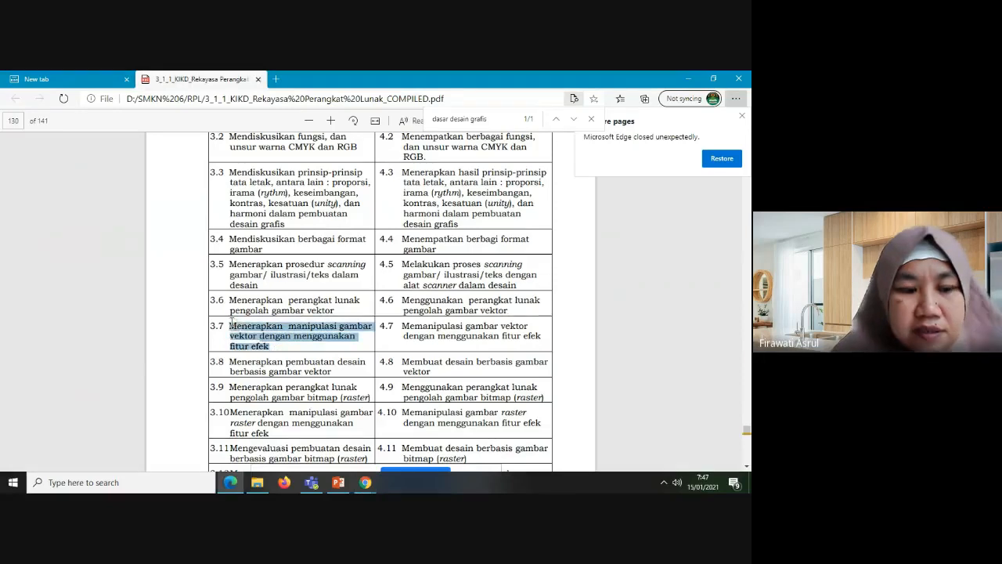
pyautogui.click(365, 482)
pyautogui.click(312, 459)
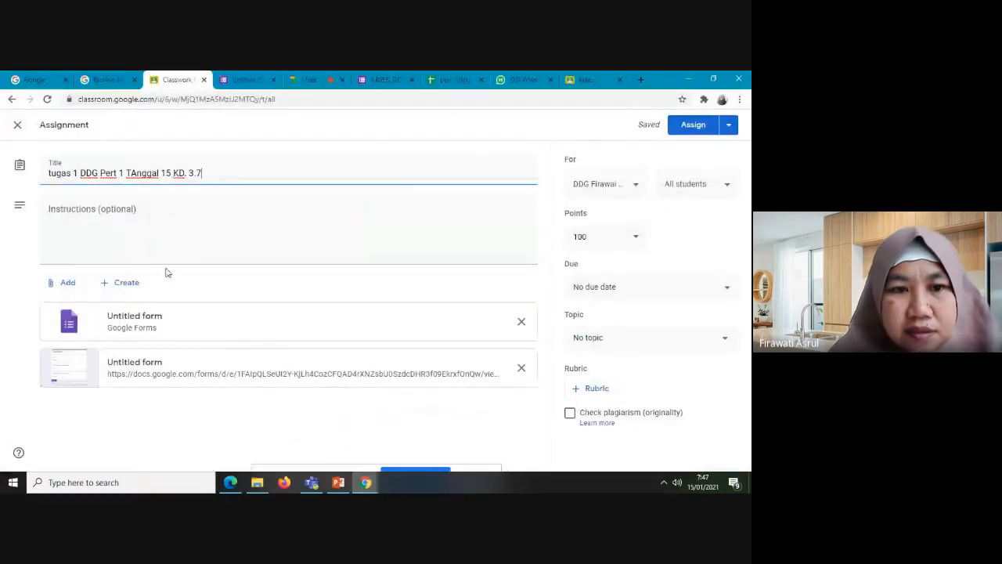
pyautogui.hotkey('ctrl', 'v')
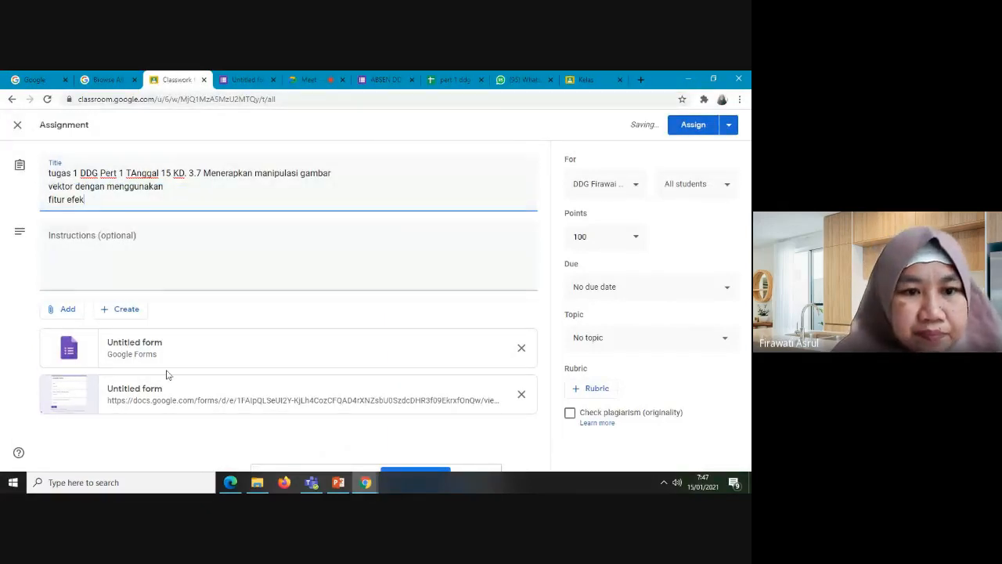
# Remove the Google Forms file attachment, keeping the linked form, and assign the task to all students
pyautogui.click(522, 347)
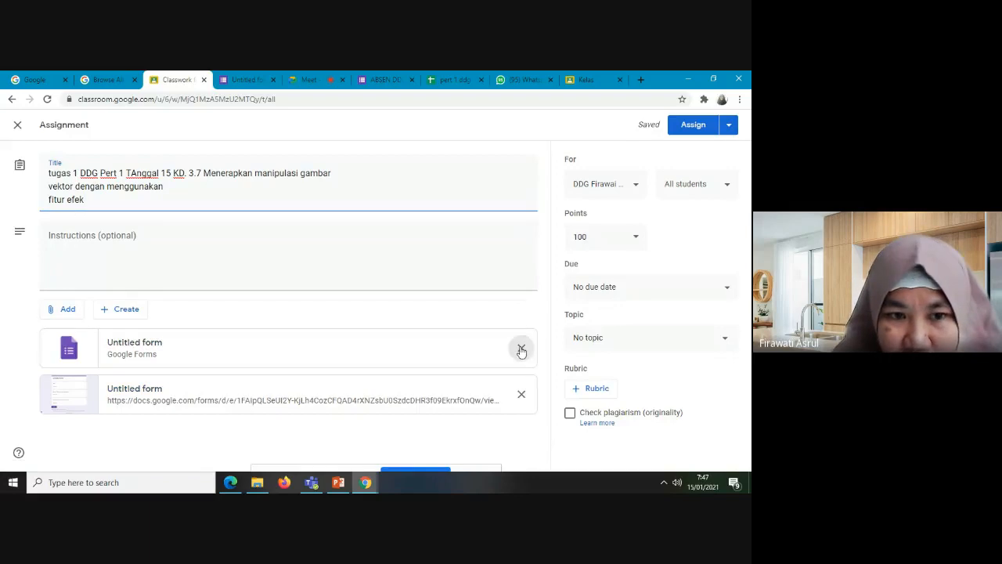
pyautogui.click(716, 127)
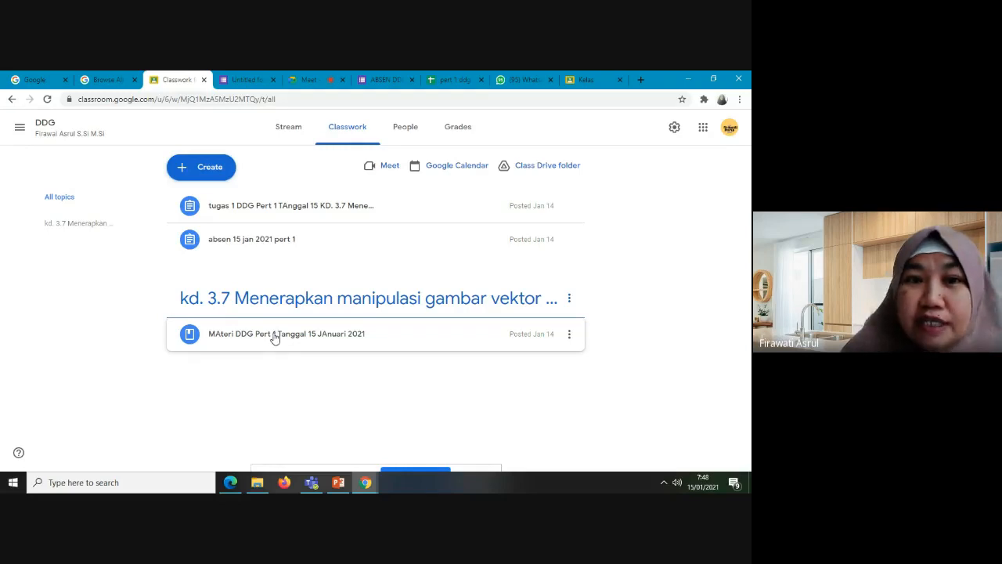
# Copy the form link posted at 3:40 PM in the Google Meet chat and send it to everyone again
pyautogui.click(308, 79)
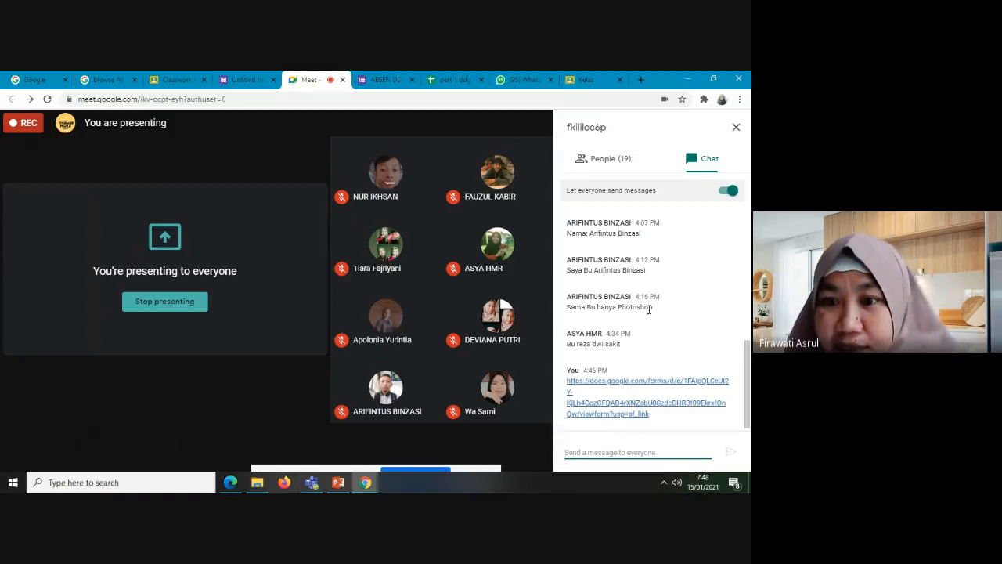
pyautogui.scroll(1, 656, 317)
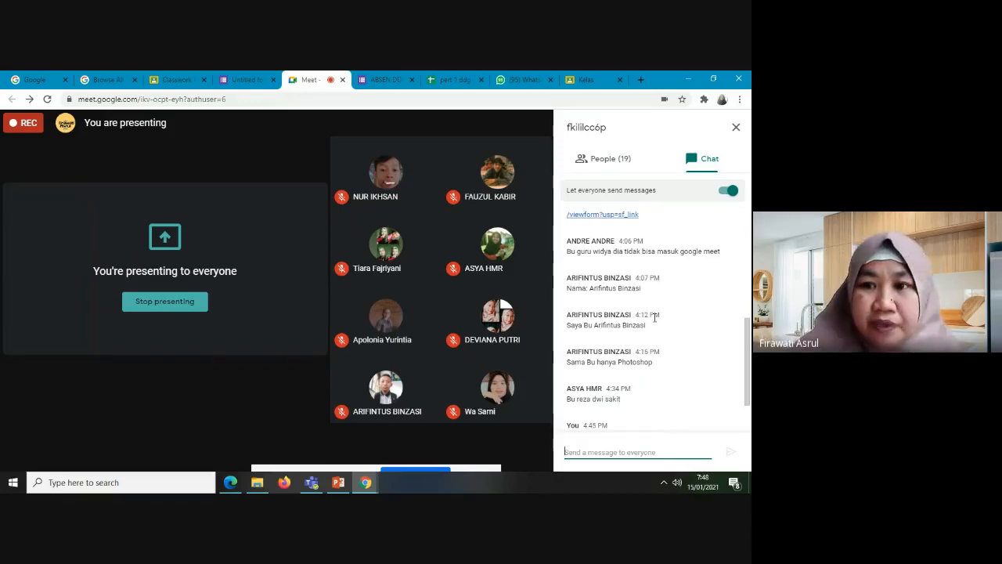
pyautogui.scroll(5, 624, 243)
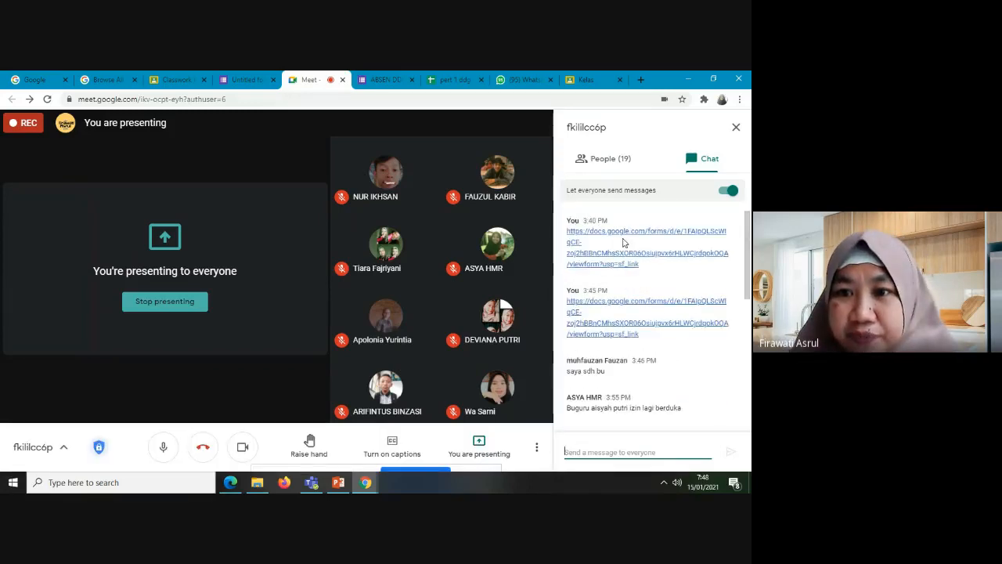
pyautogui.moveTo(531, 256)
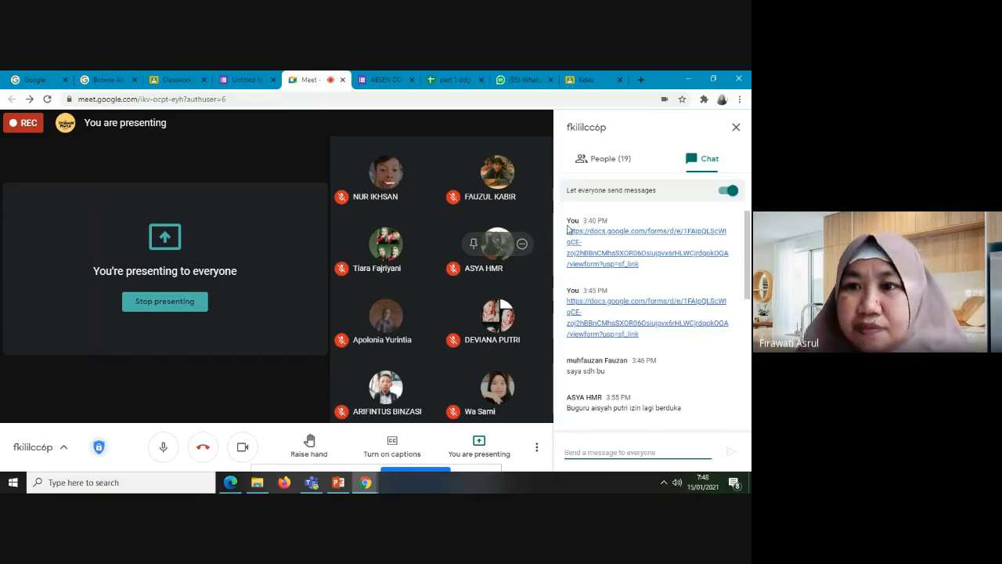
pyautogui.scroll(-5, 568, 229)
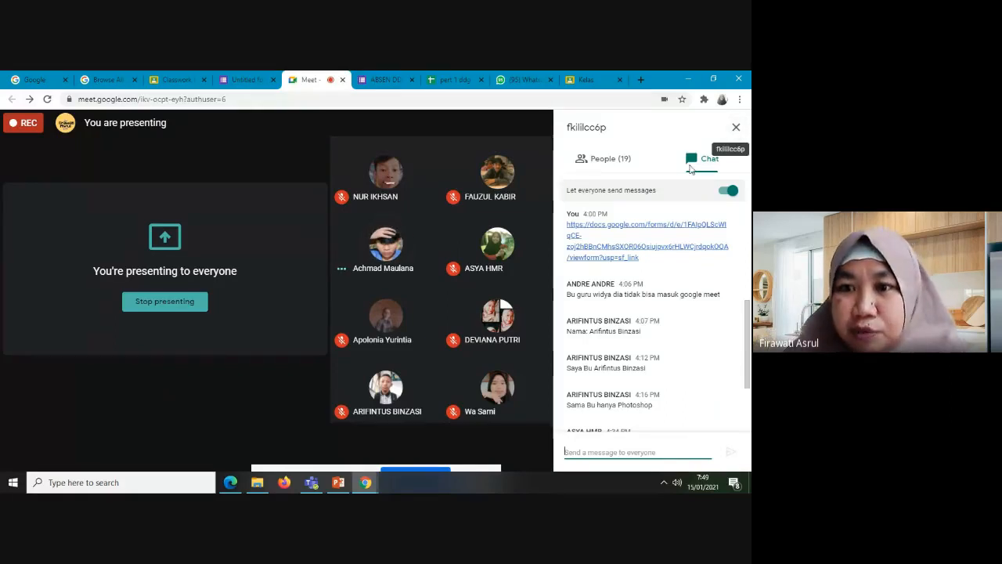
pyautogui.scroll(5, 648, 281)
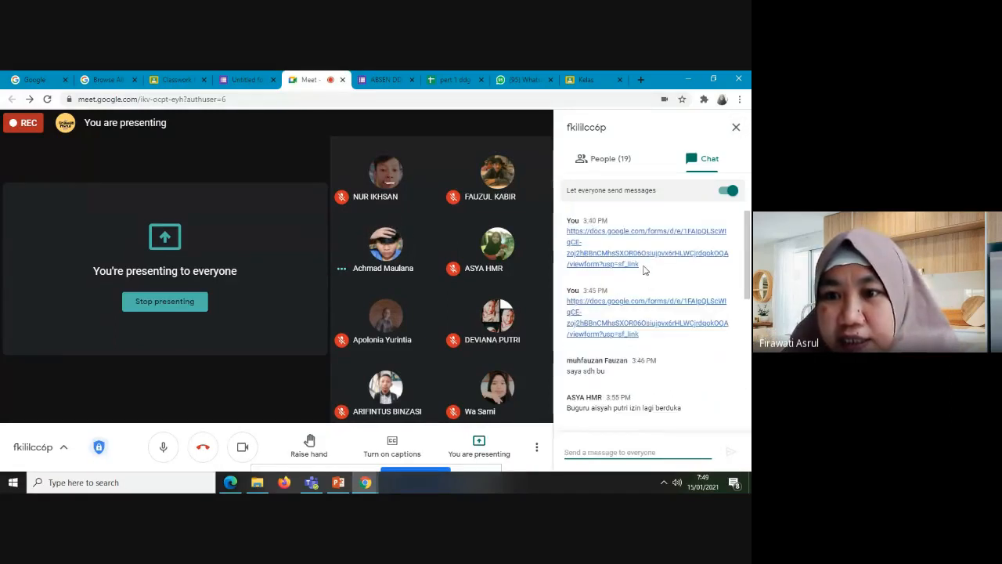
pyautogui.moveTo(644, 269); pyautogui.dragTo(556, 229)
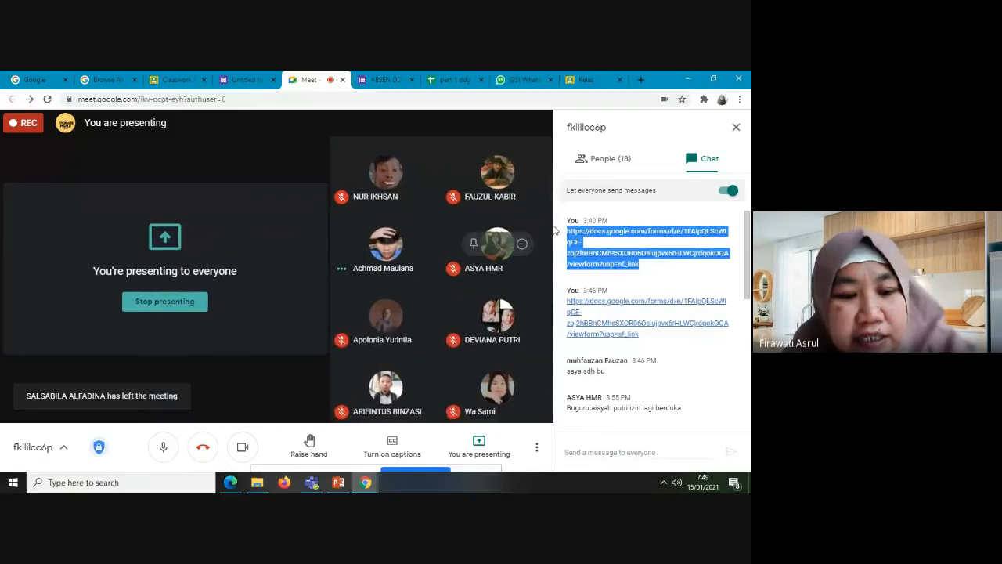
pyautogui.click(590, 451)
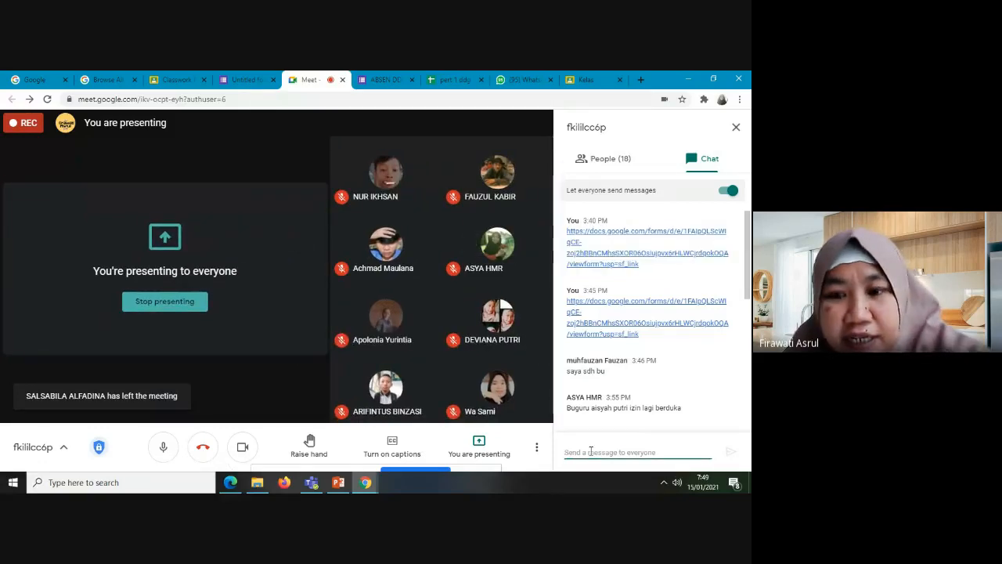
pyautogui.write('https://docs.google.com/forms/d/e/1FAIpQLScWIgCE-zoj2hBBnCMhsSXOR06OsiujpvX6rHLWCjrdqokOQA/viewform?usp=sf_link')
pyautogui.click(730, 453)
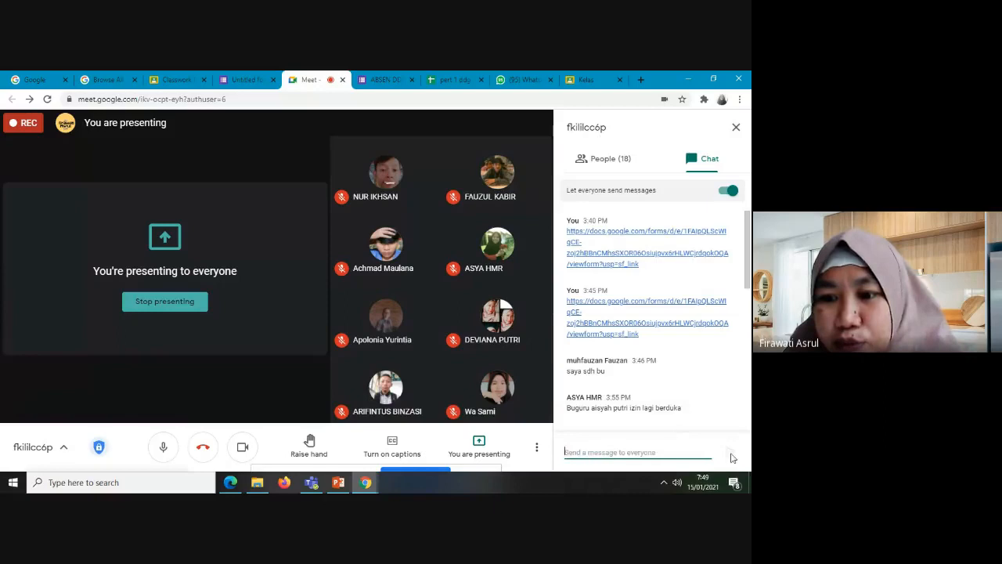
pyautogui.scroll(-10, 649, 408)
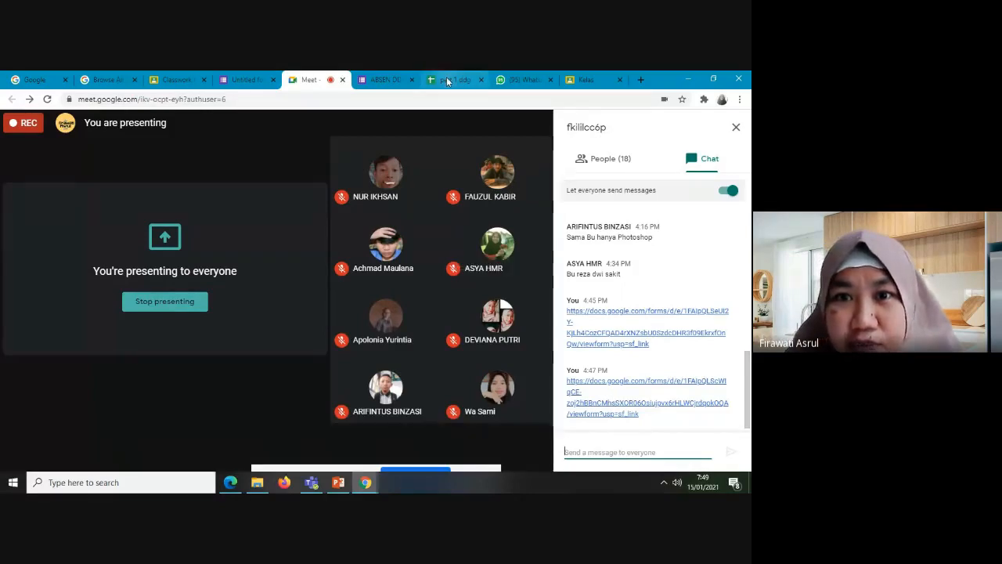
# Review the responses of the ABSEN DDG 15 Jan 2021 form and the names in the "pert 1 ddg" response sheet
pyautogui.click(384, 79)
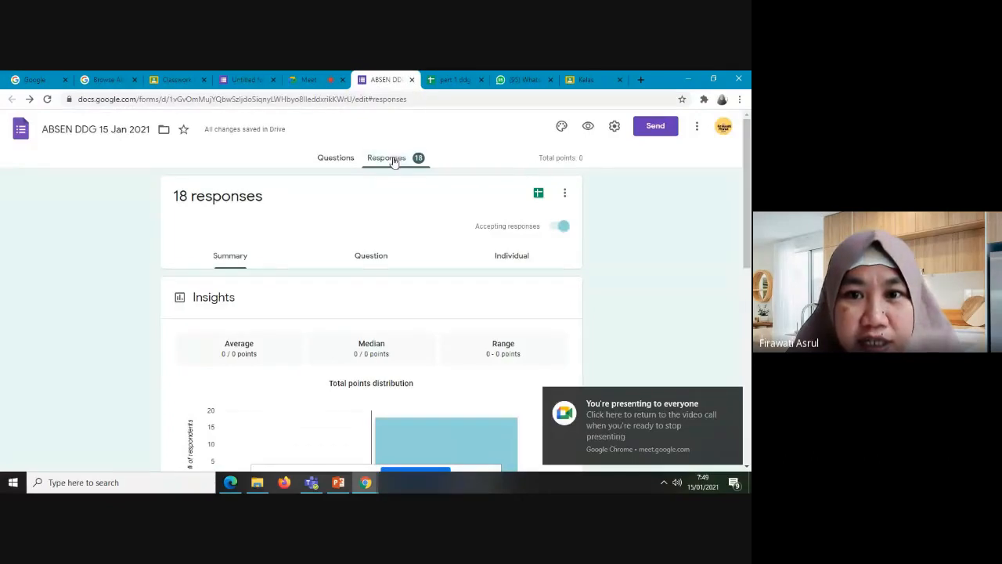
pyautogui.click(455, 79)
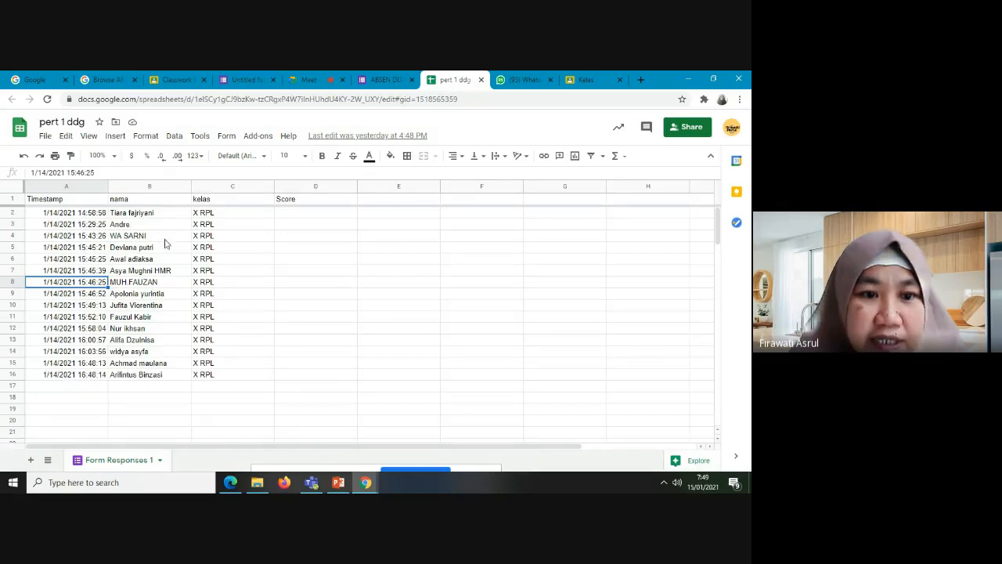
pyautogui.click(379, 79)
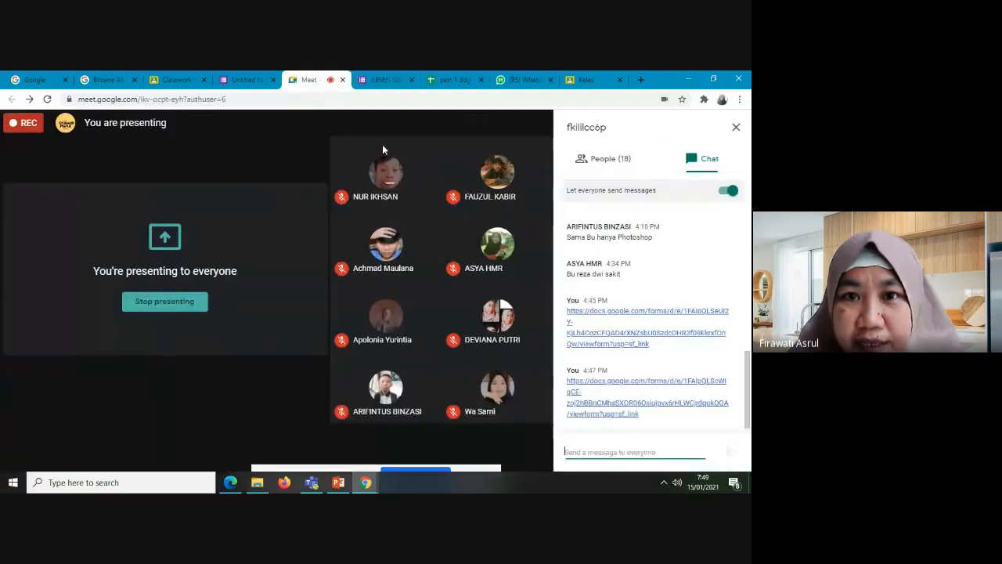
# Look through the full list of people in the Google Meet call, then close the list
pyautogui.click(312, 79)
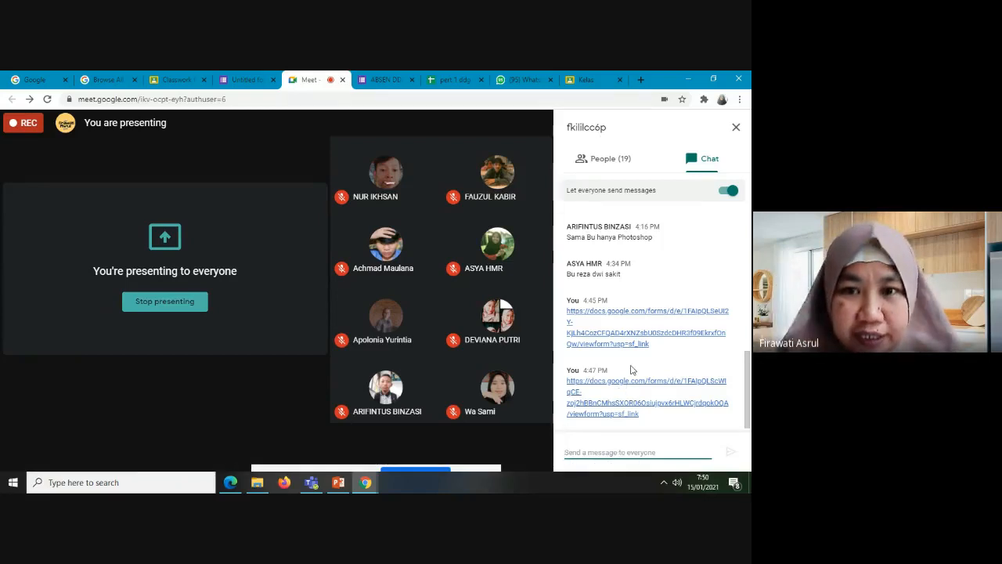
pyautogui.click(602, 163)
pyautogui.scroll(-2, 631, 292)
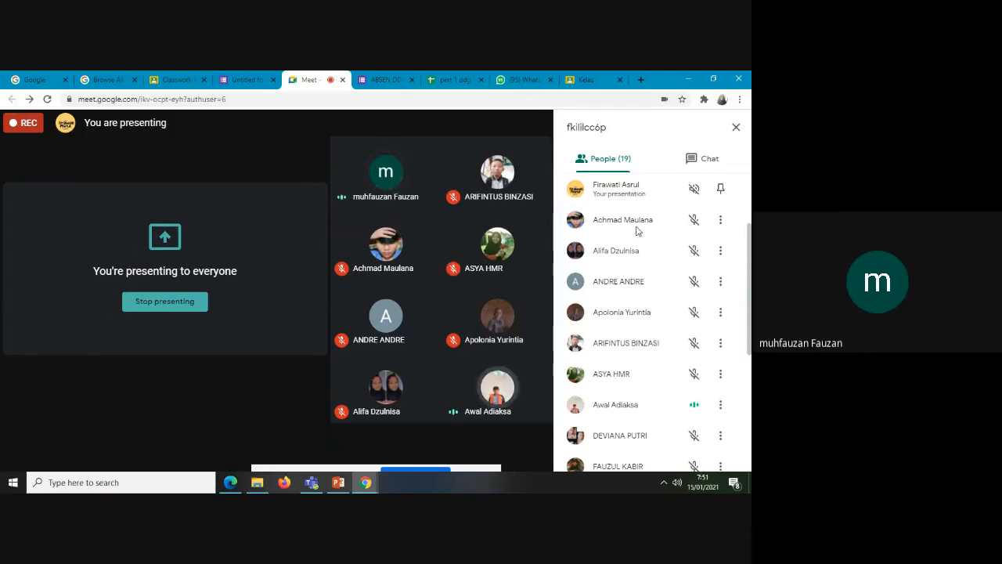
pyautogui.scroll(-2, 648, 241)
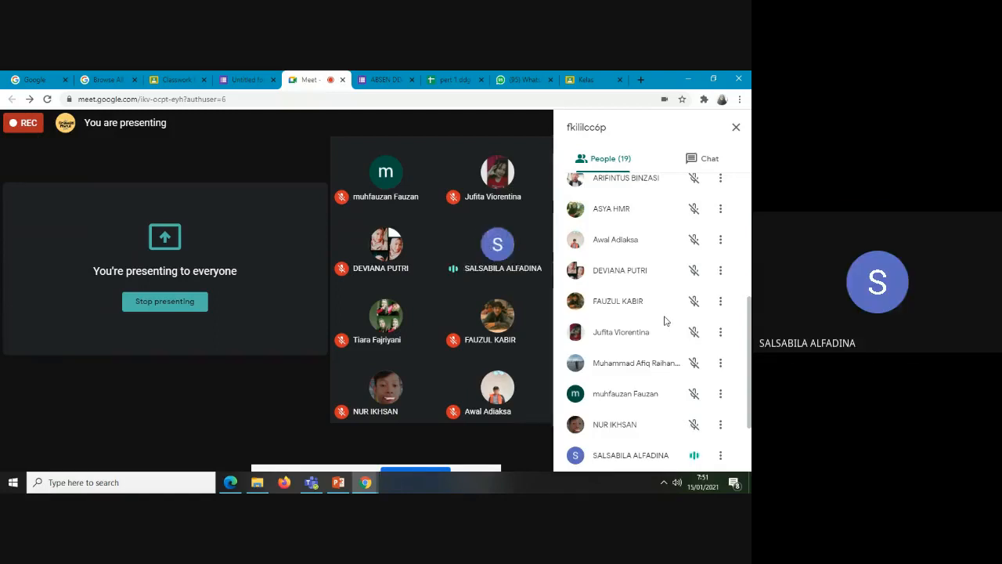
pyautogui.scroll(-2, 650, 358)
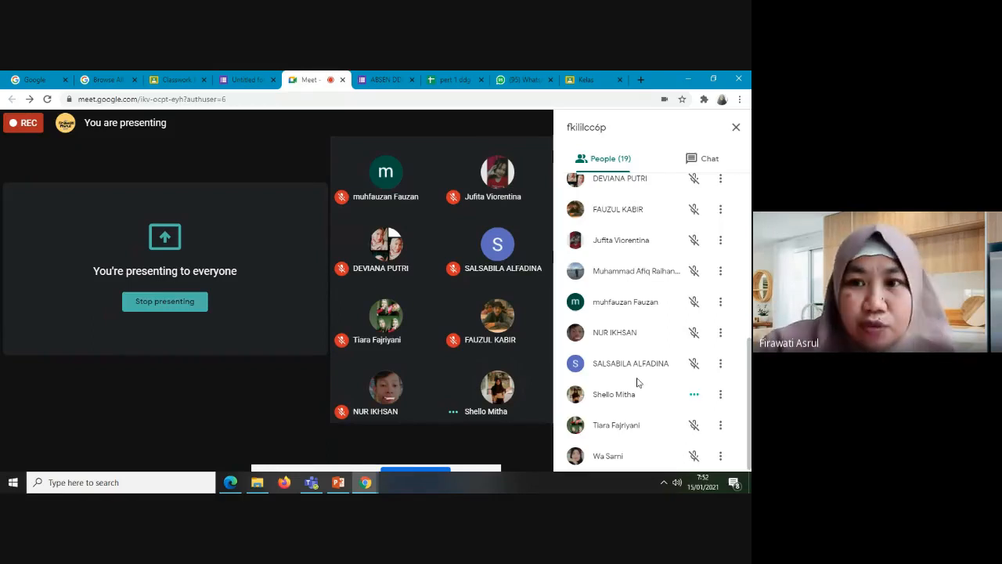
pyautogui.click(736, 127)
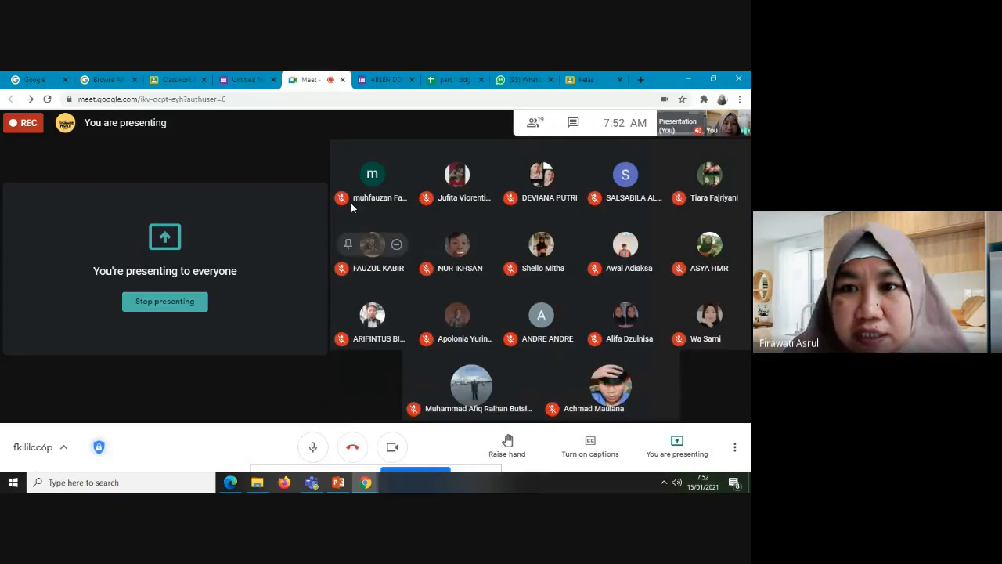